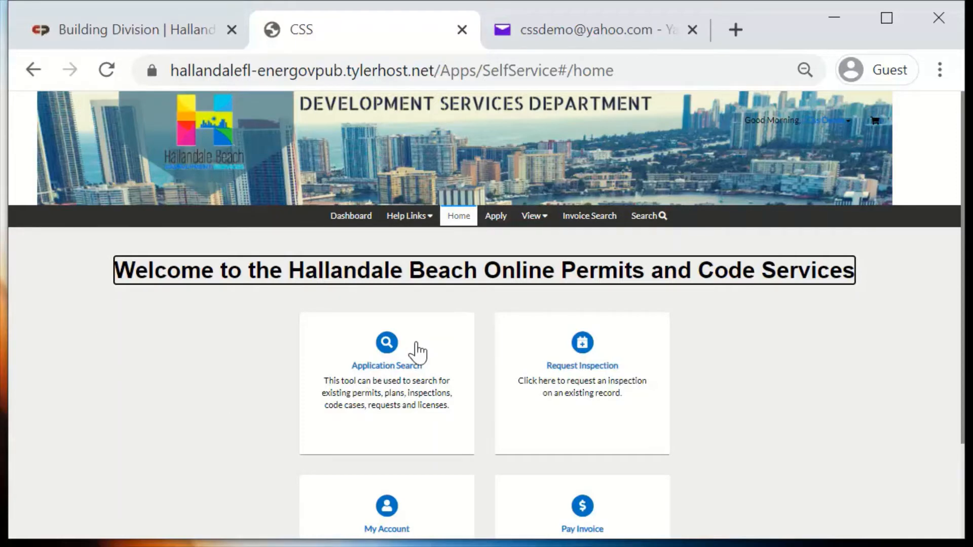
Start a new Online Permit Application and open the form for adding the work location
click(494, 218)
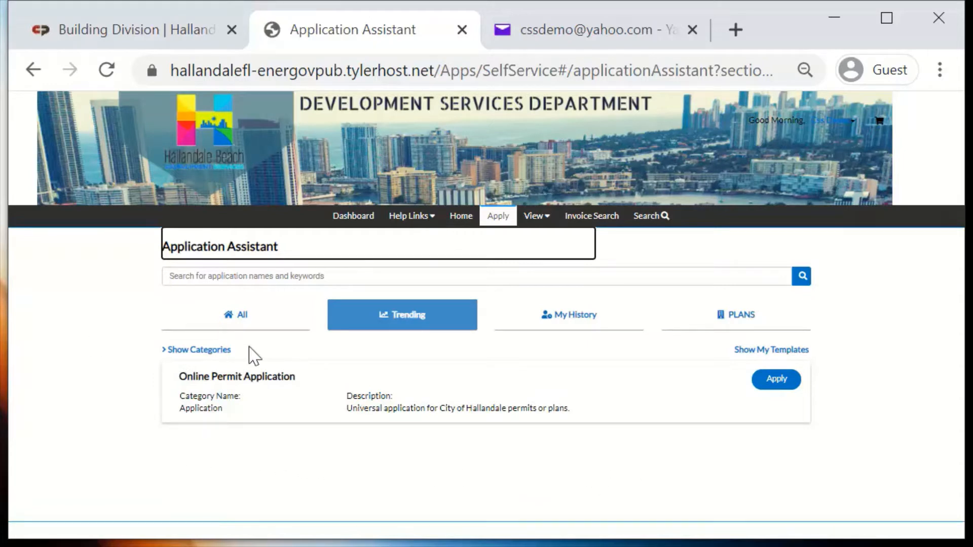
click(776, 385)
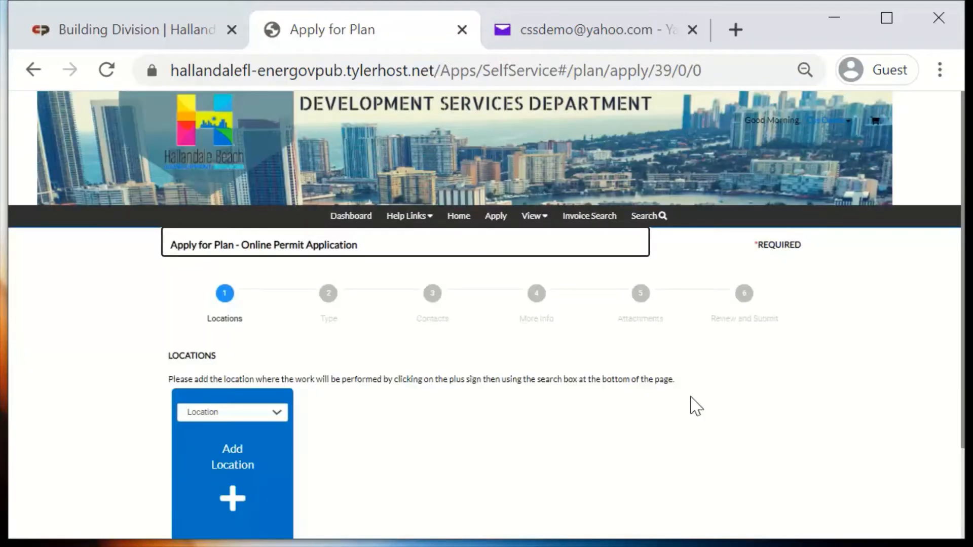
scroll(692, 406, down, 3)
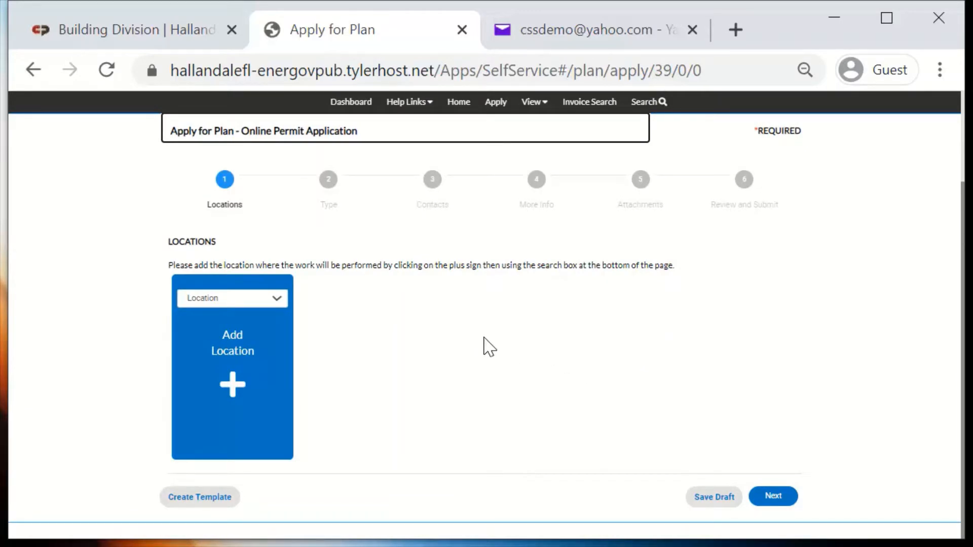
click(230, 390)
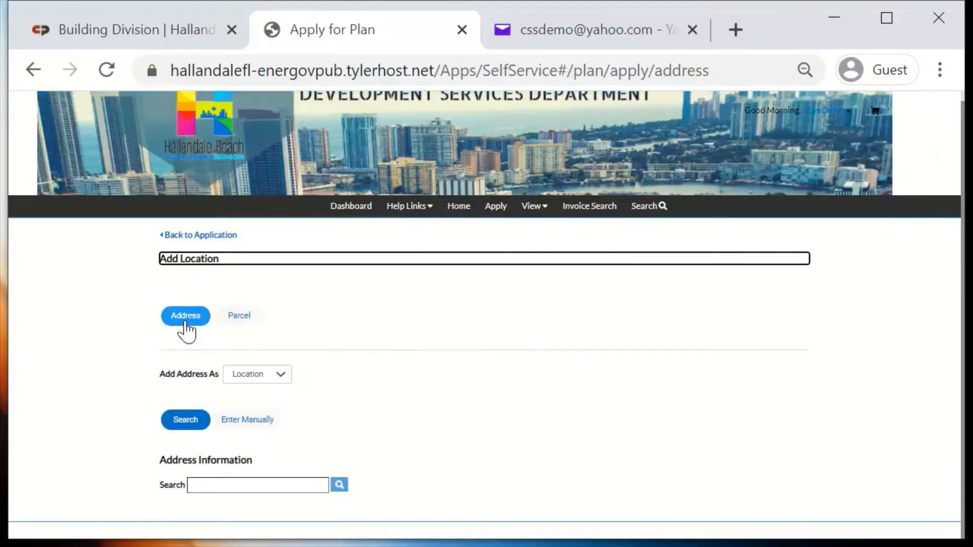
Search for the work site's street address, add the match without a building name as the location, and continue to the plan details
click(251, 320)
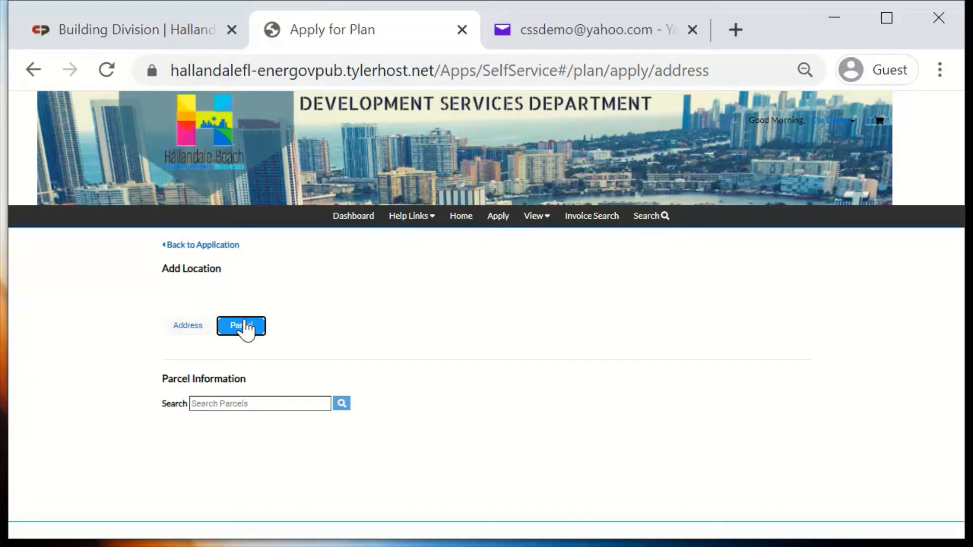
click(181, 328)
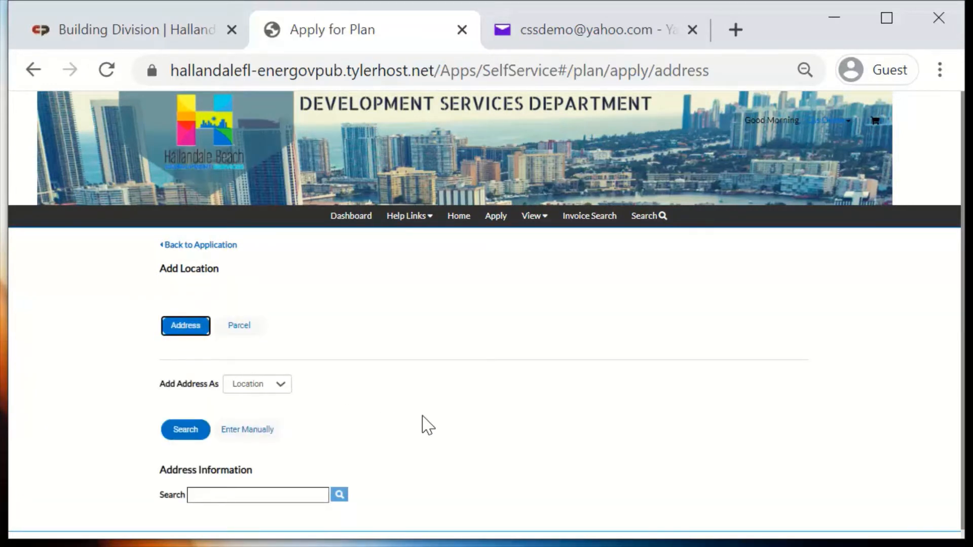
click(294, 494)
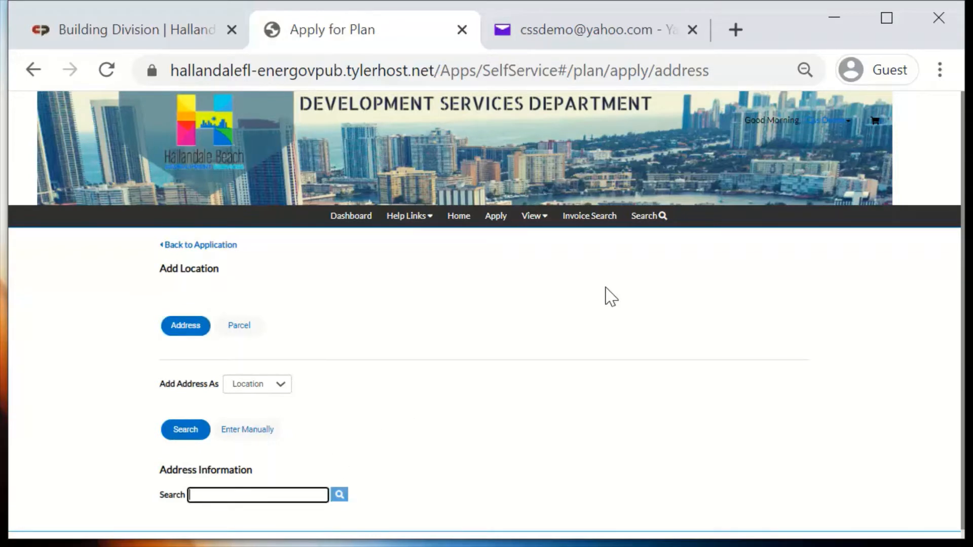
text(400 s federal hwy)
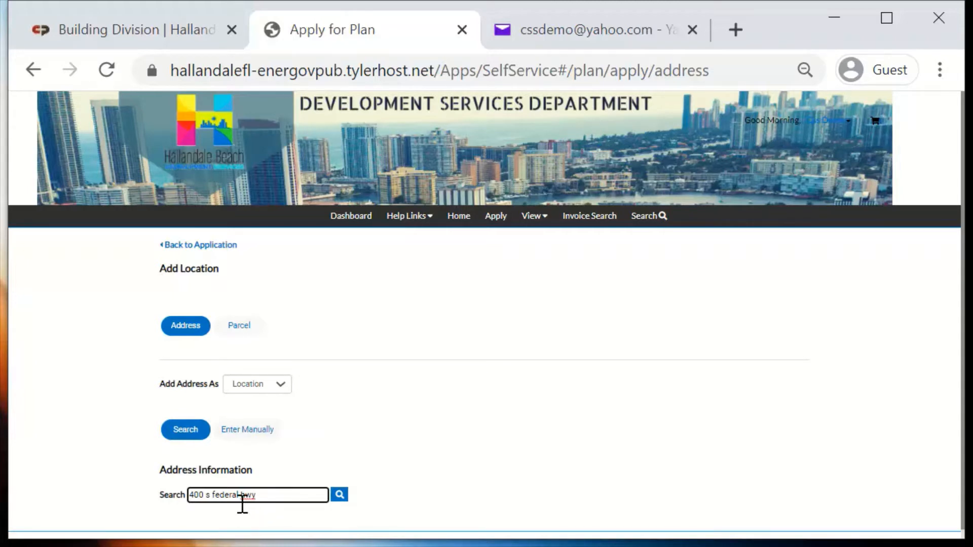
click(339, 494)
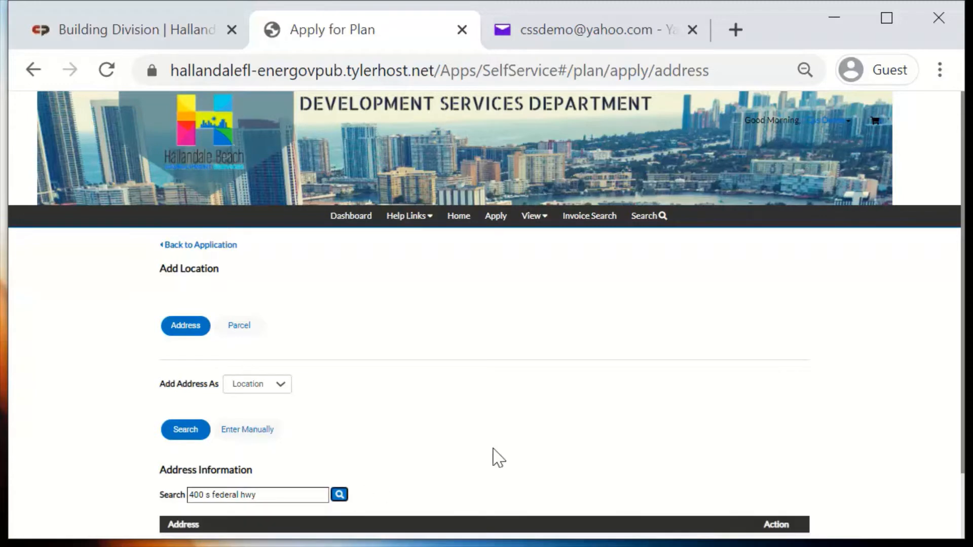
scroll(658, 374, down, 3)
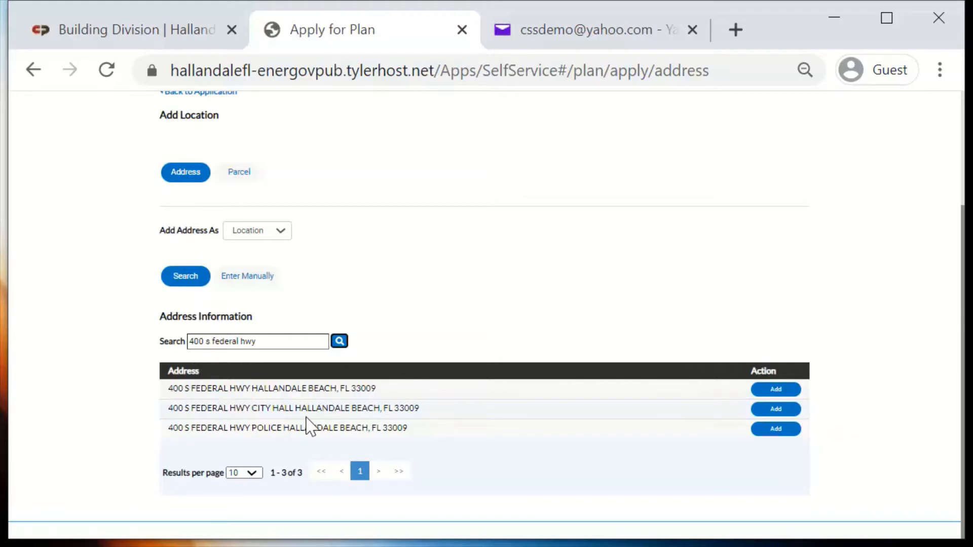
click(791, 391)
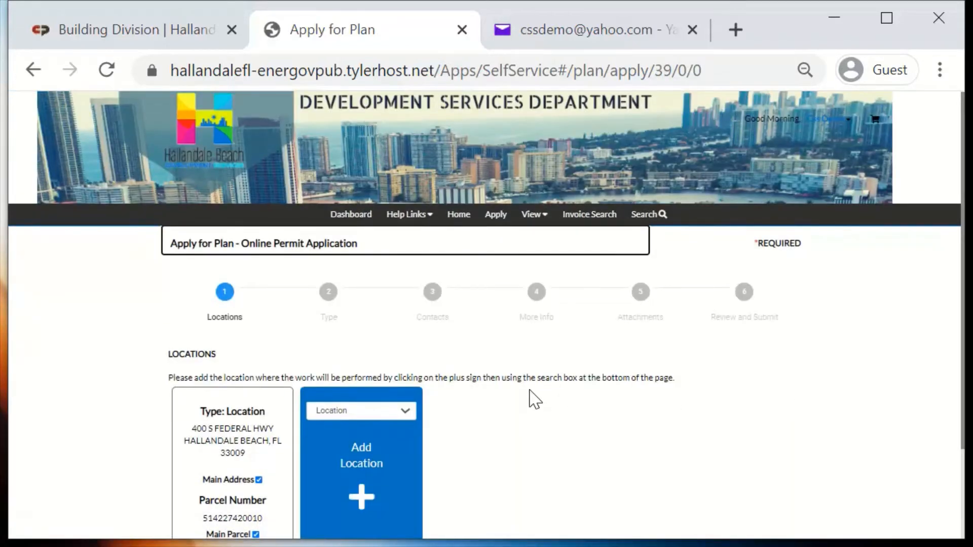
scroll(530, 398, down, 2)
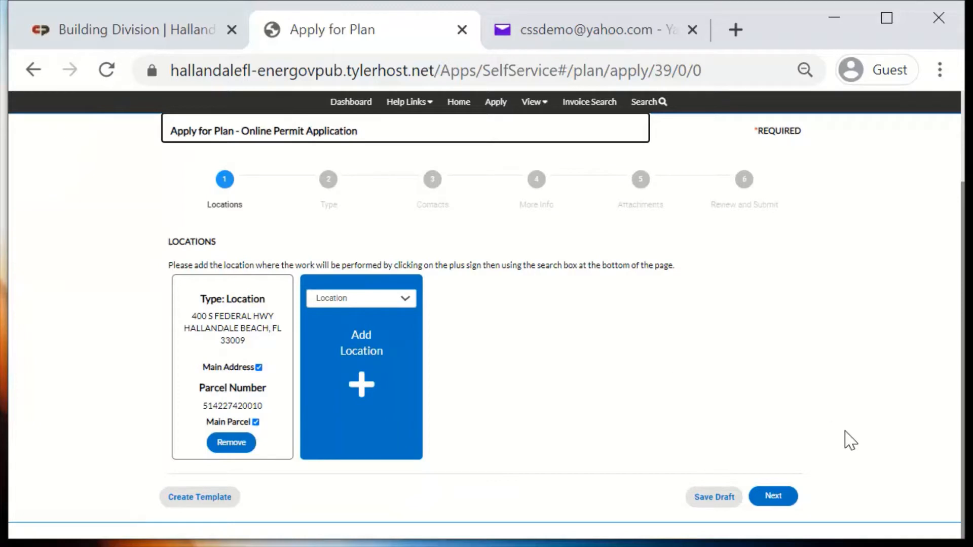
click(771, 499)
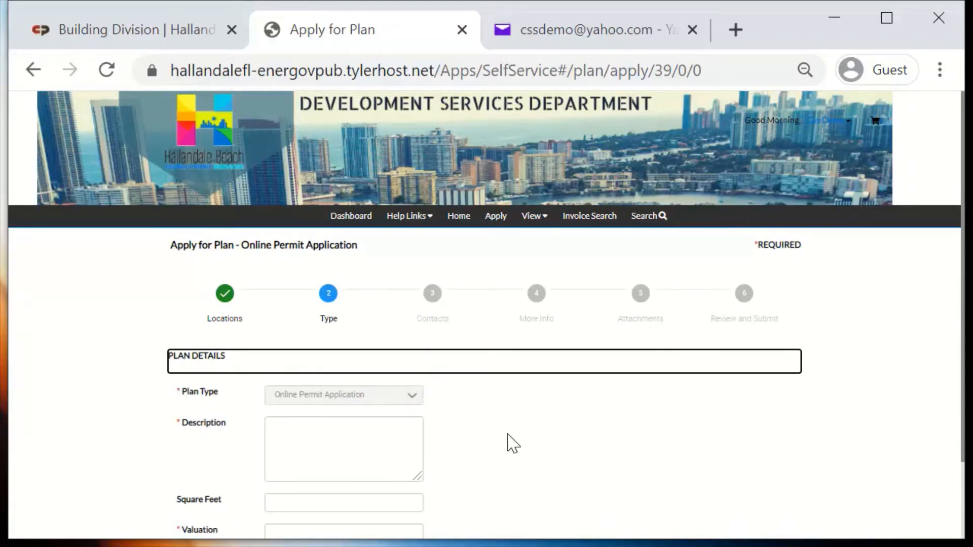
Enter "new door" as the description and 1500 as the valuation, and continue to the contacts
scroll(513, 443, down, 2)
click(353, 358)
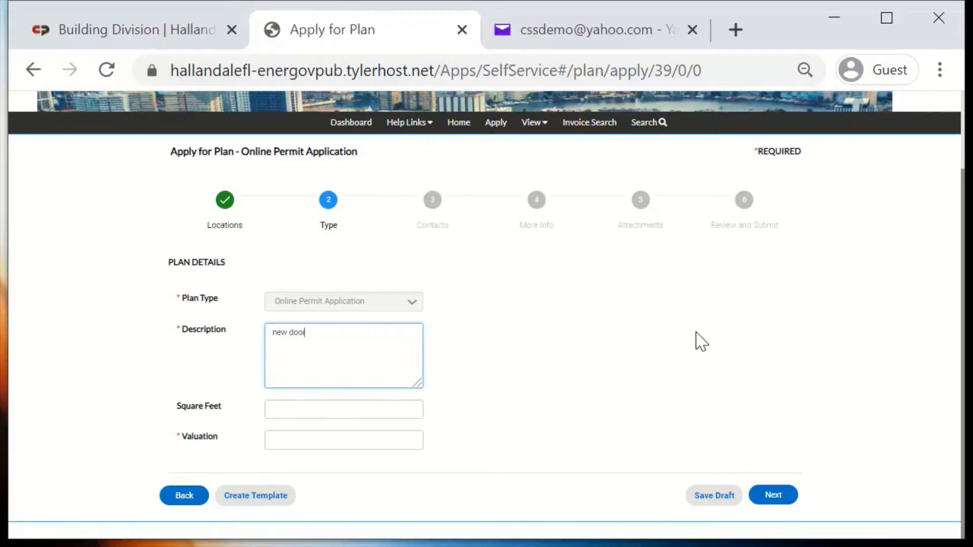
click(564, 354)
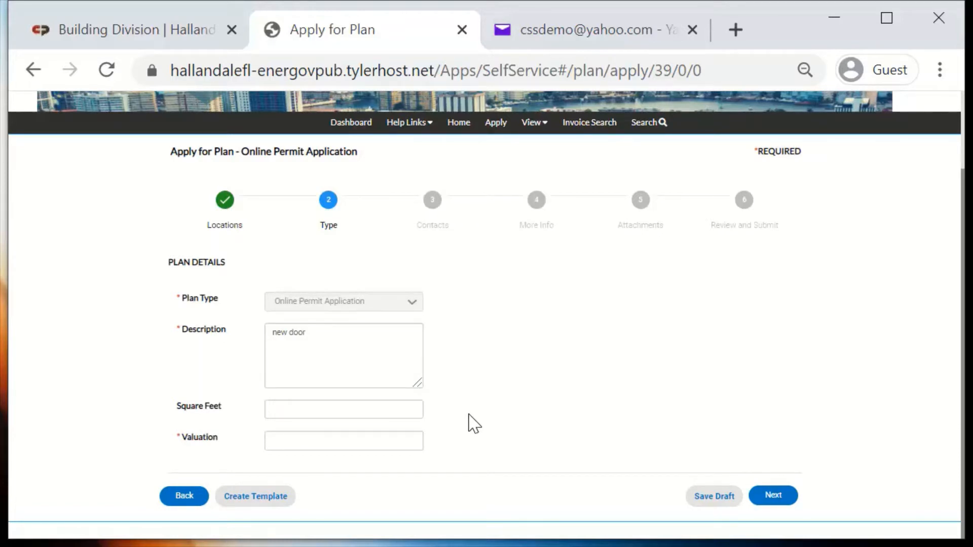
click(307, 450)
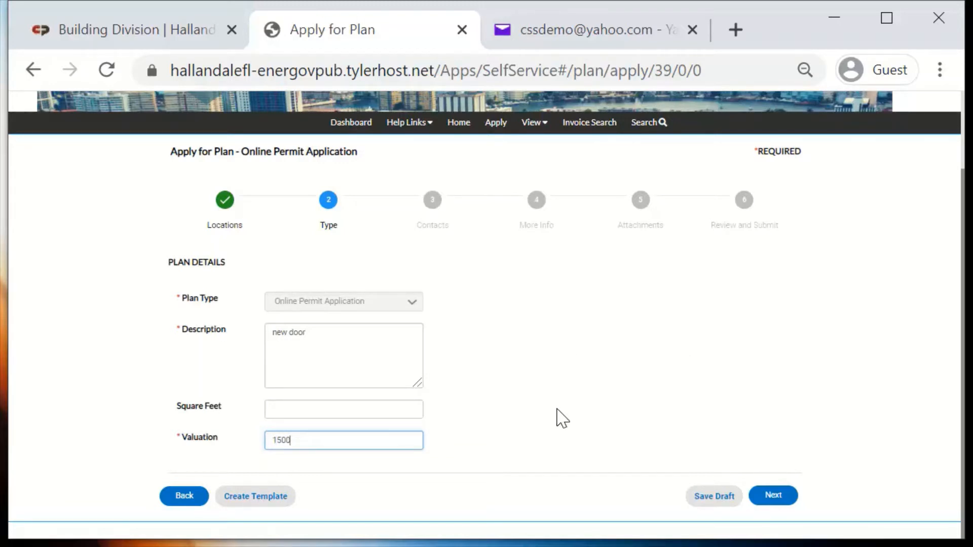
click(777, 500)
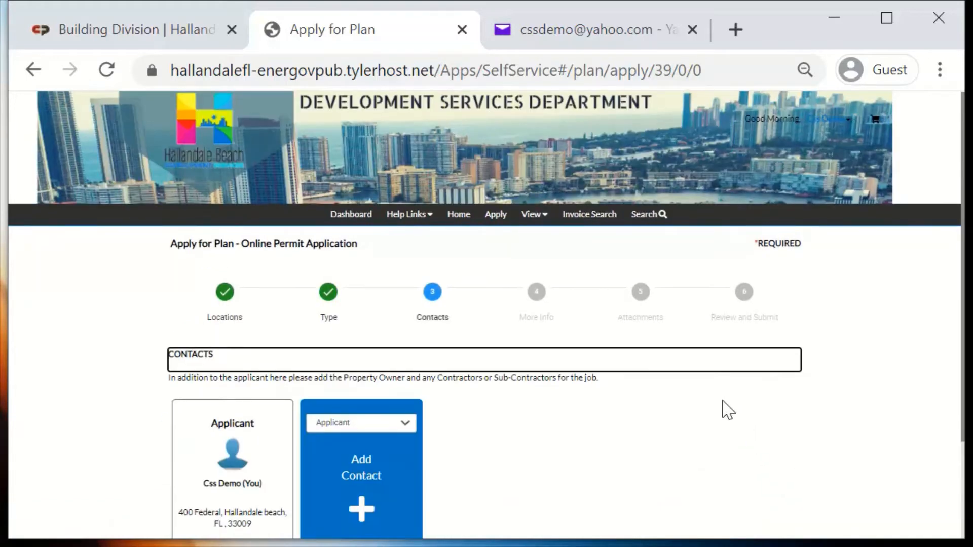
Review the available contact roles and the contact search form, and return to the application without adding a contact
scroll(725, 411, down, 3)
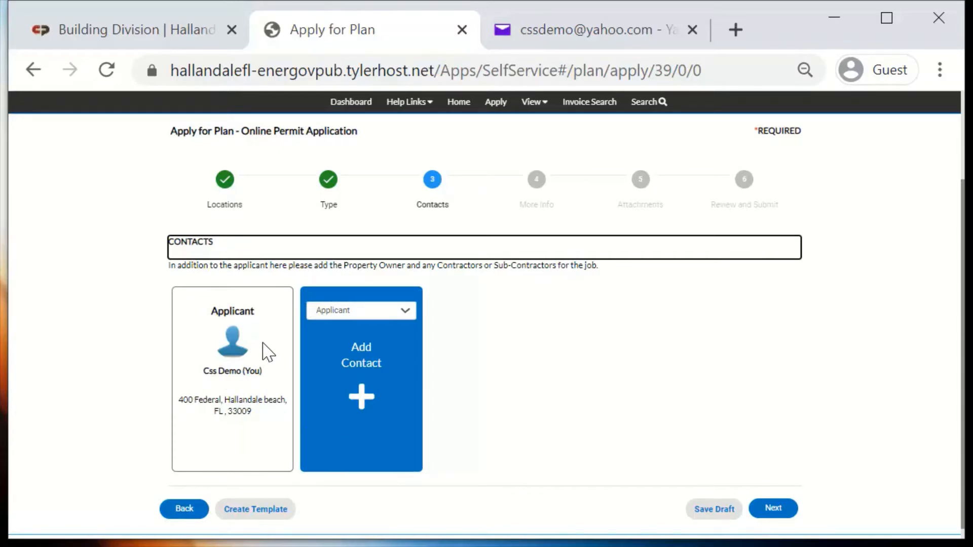
click(362, 315)
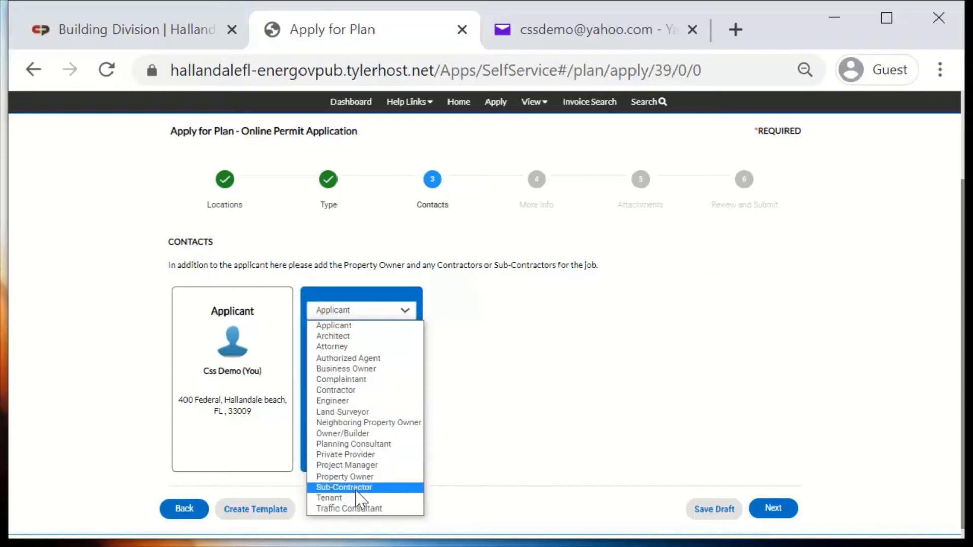
click(582, 394)
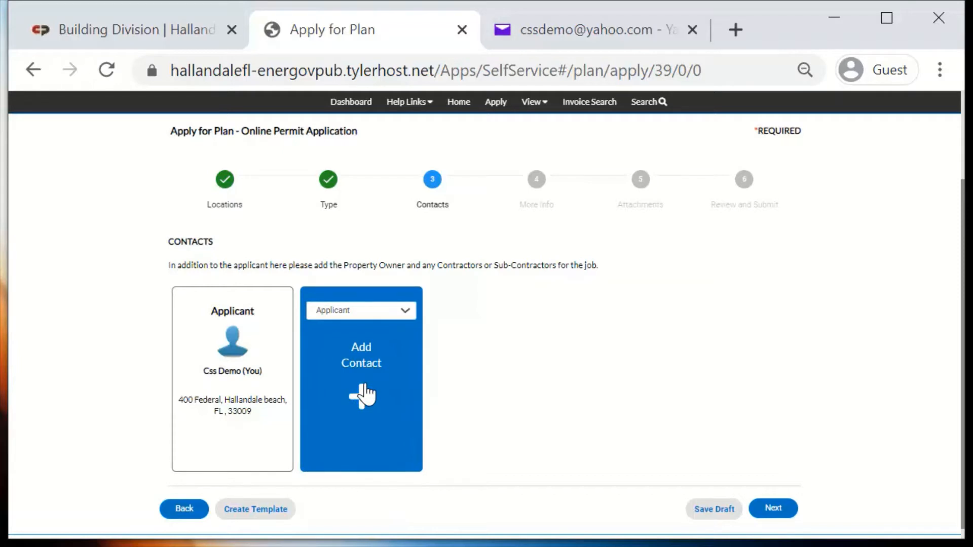
click(365, 394)
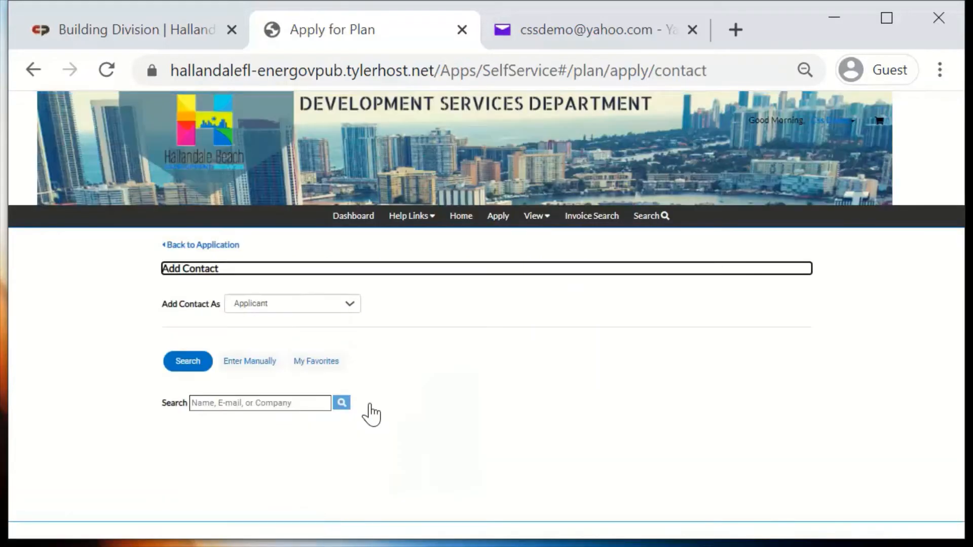
click(268, 400)
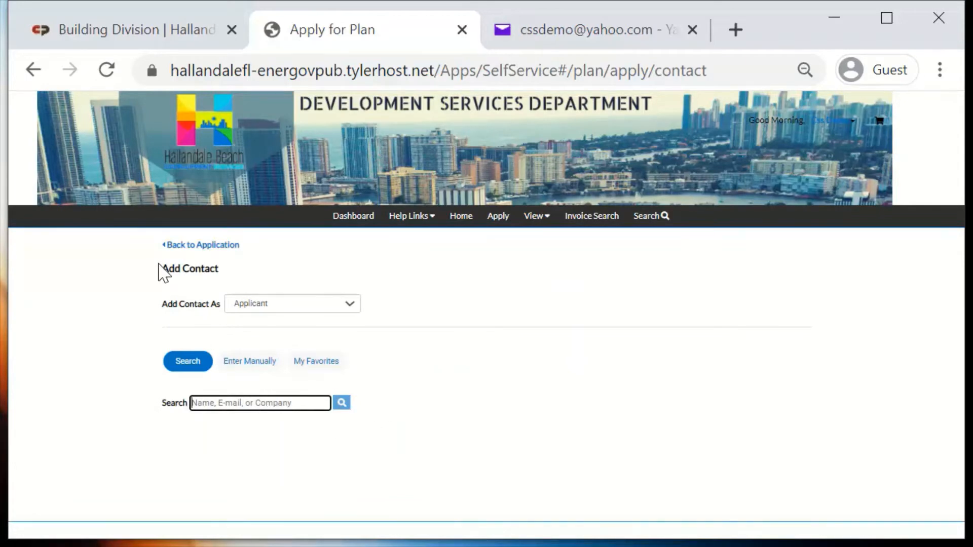
click(199, 245)
Continue with the applicant as the only contact and set the building use to Non-Residential (Including Condominimums)
scroll(608, 410, down, 3)
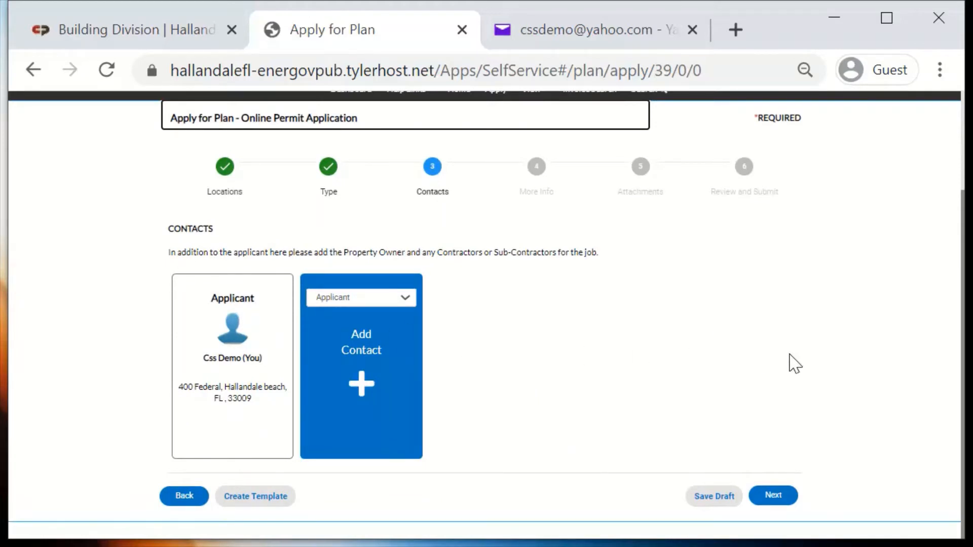
click(775, 498)
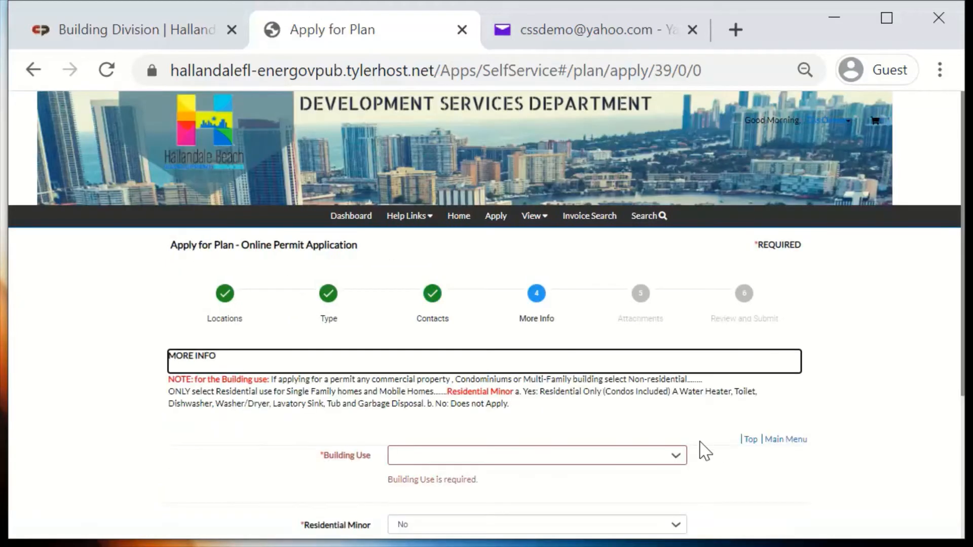
scroll(682, 433, down, 2)
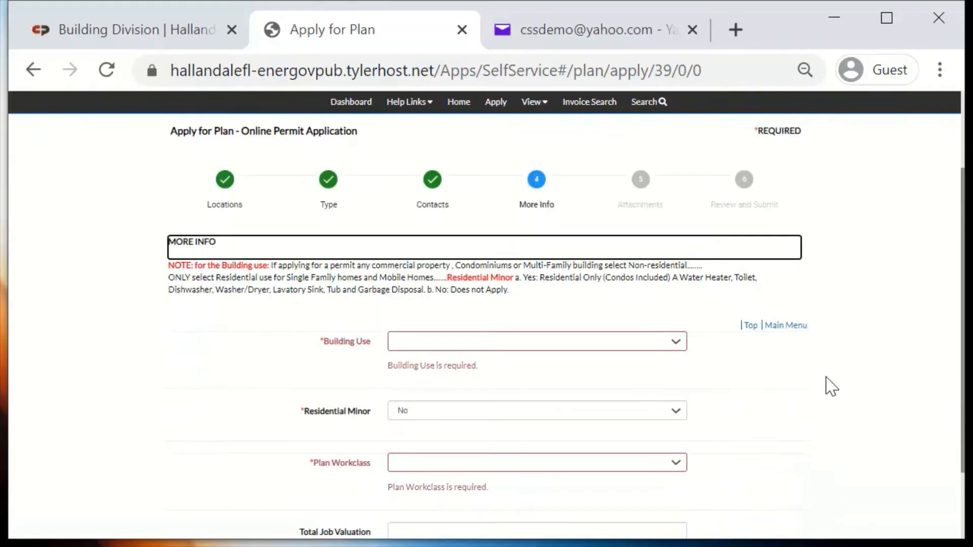
click(328, 358)
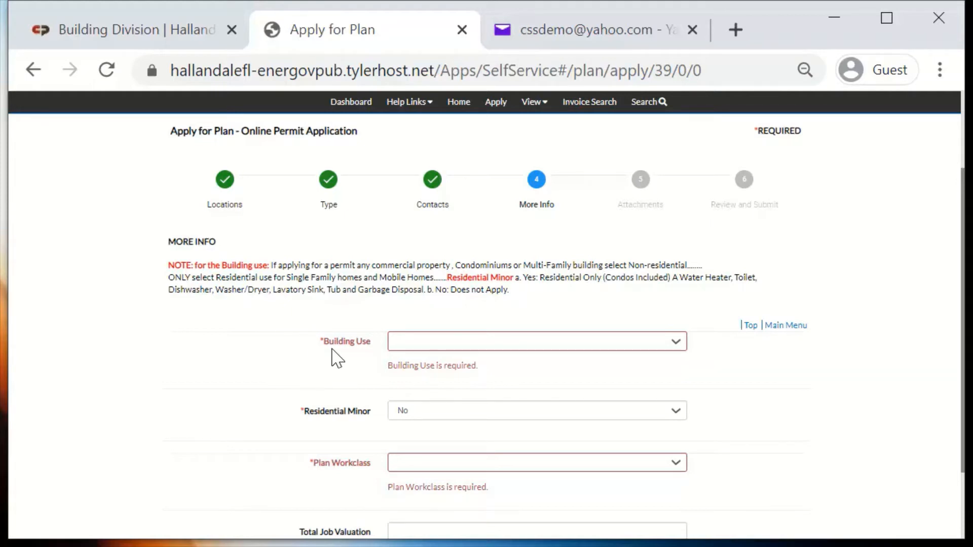
click(676, 342)
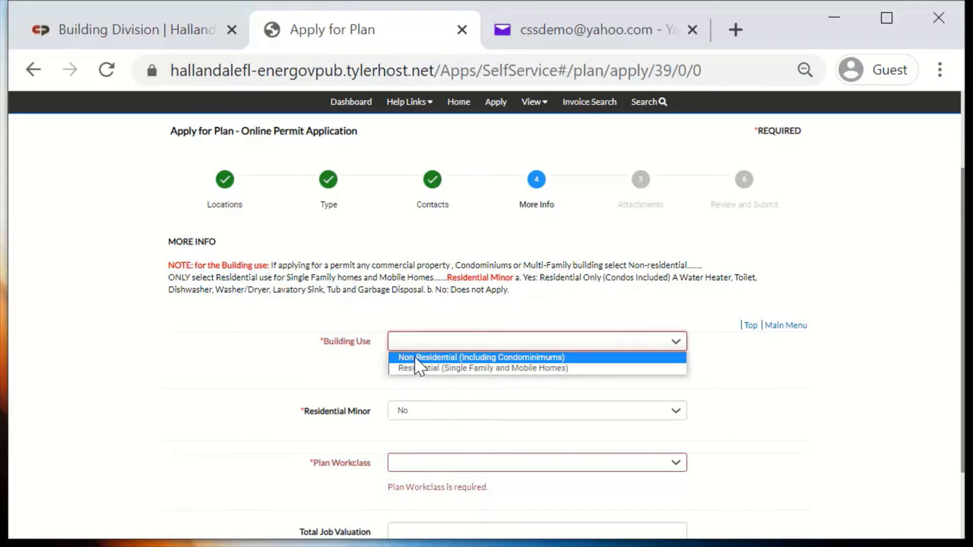
click(456, 360)
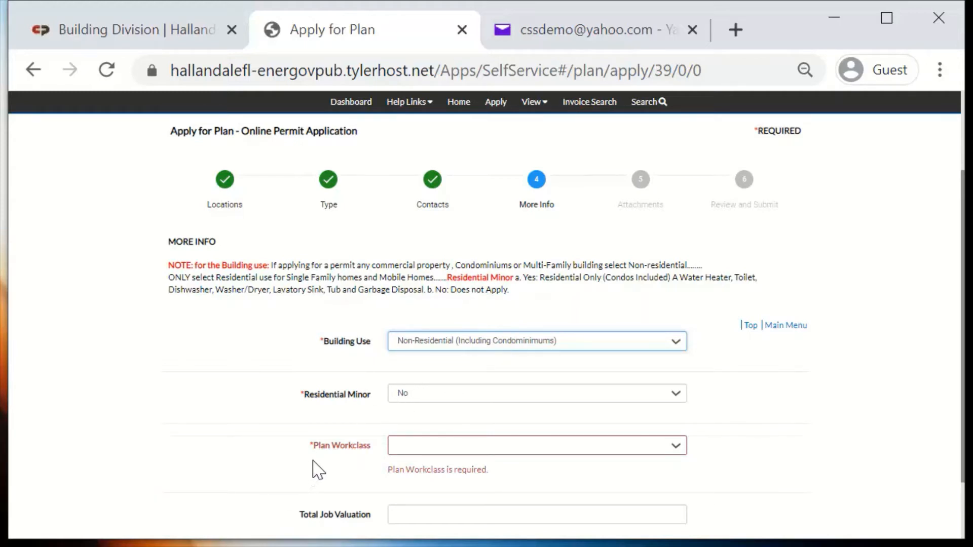
Set the plan workclass to General and the total job valuation to 1500, and continue to the attachments
click(641, 449)
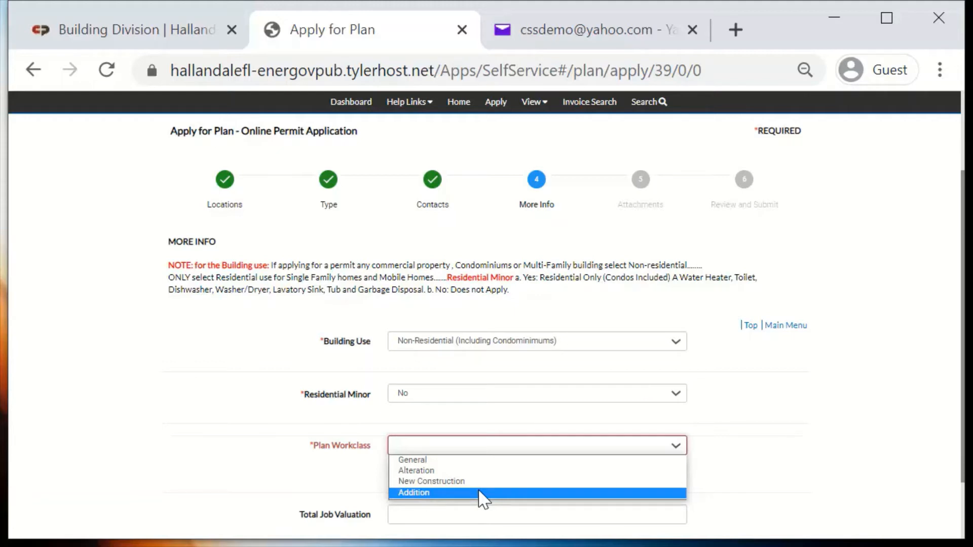
click(427, 460)
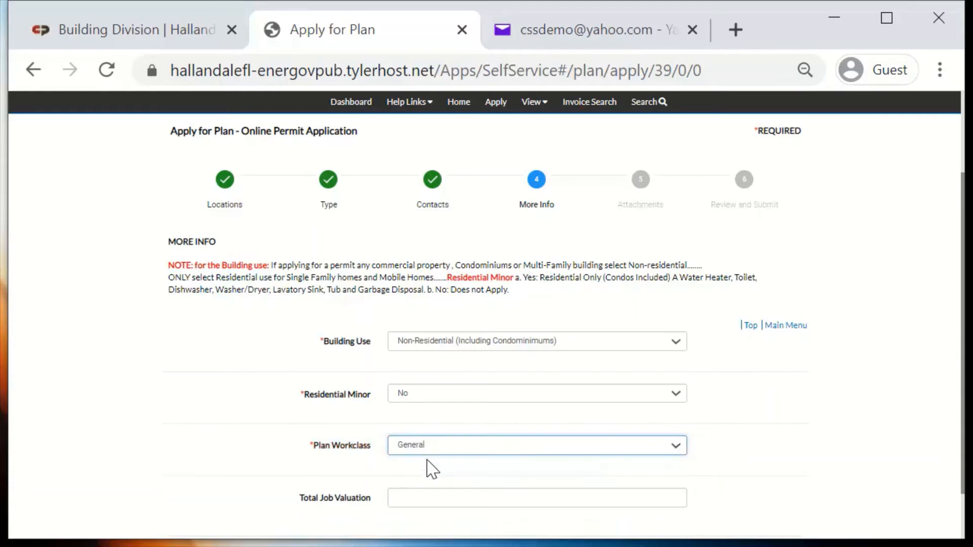
click(442, 499)
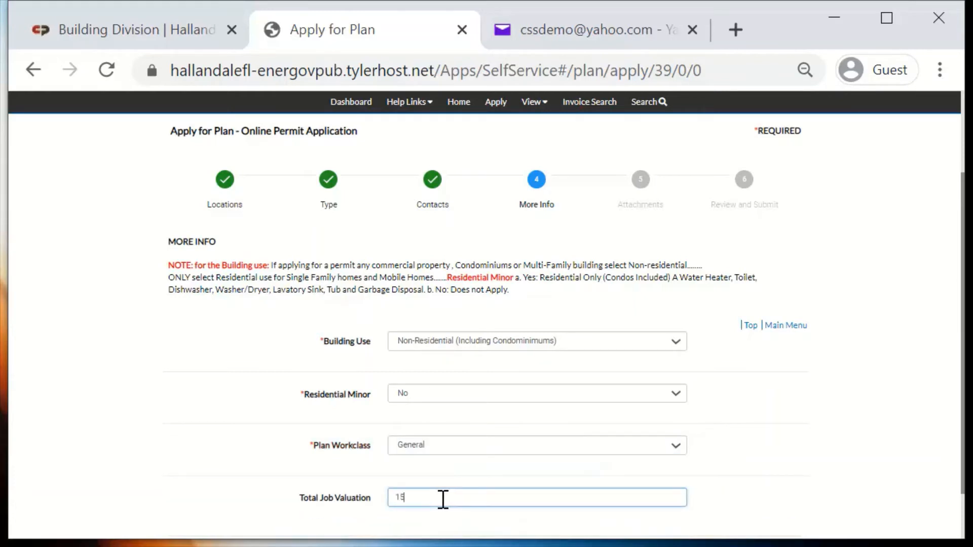
text(1500)
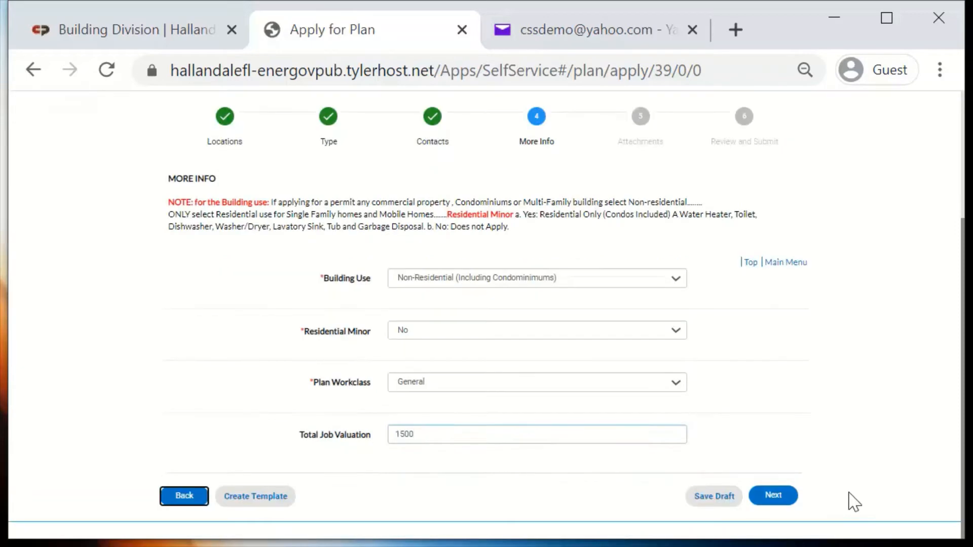
key(Tab)
click(773, 496)
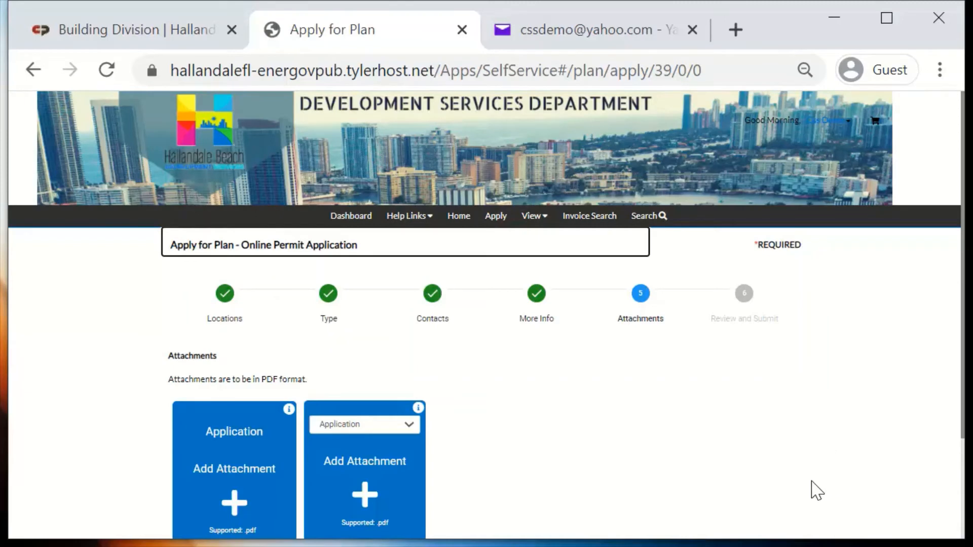
Open the Electronic Name Format for HB-ePermitting Submittals PDF from the Building Division website's Applications & Forms page
scroll(725, 453, down, 3)
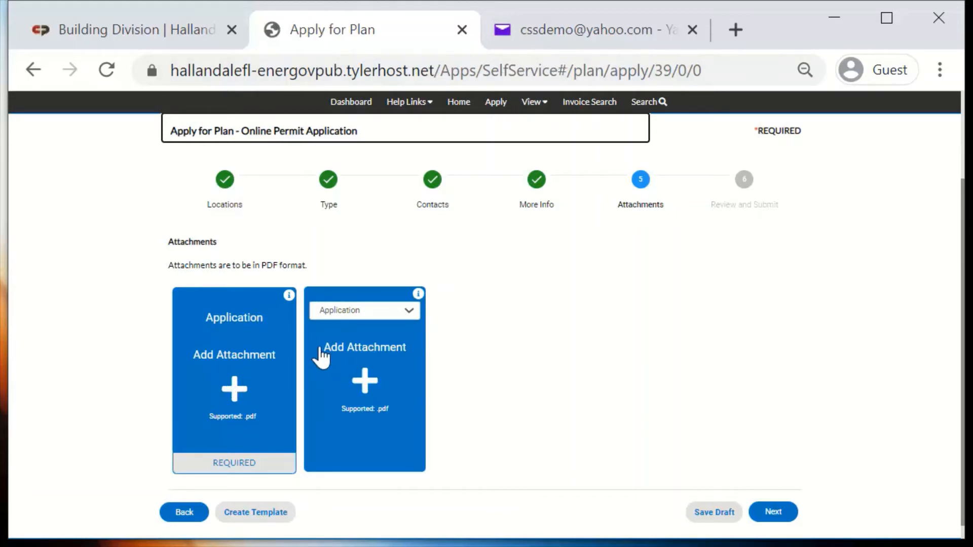
click(126, 37)
scroll(403, 299, down, 5)
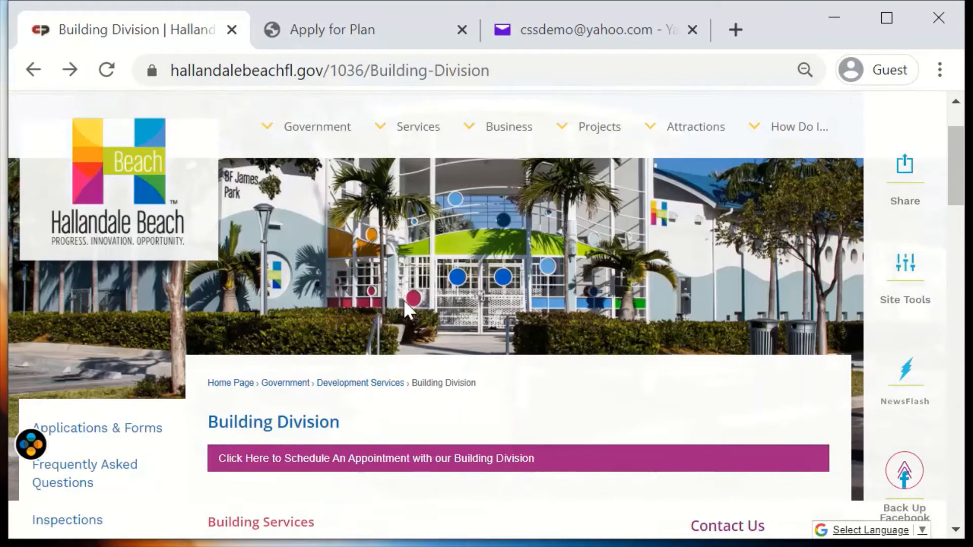
scroll(215, 240, down, 2)
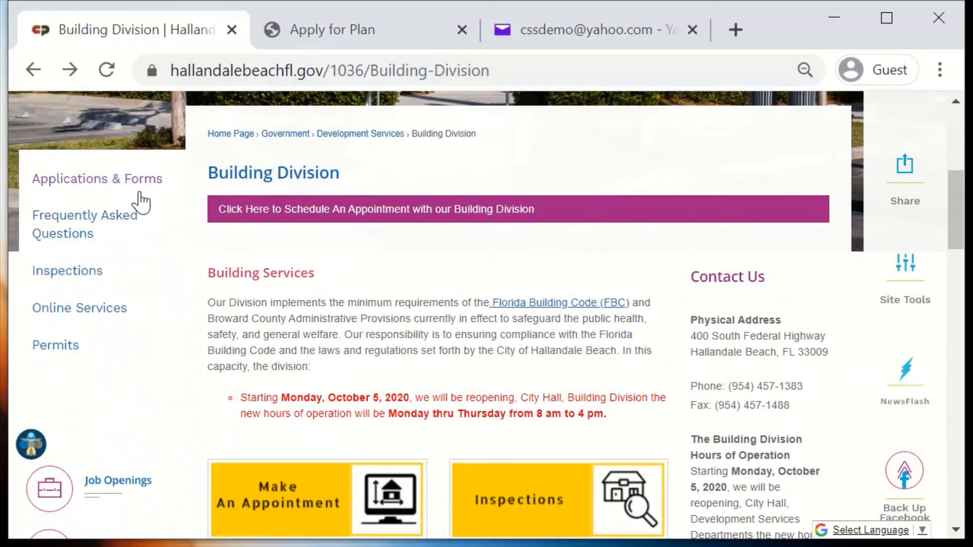
click(123, 182)
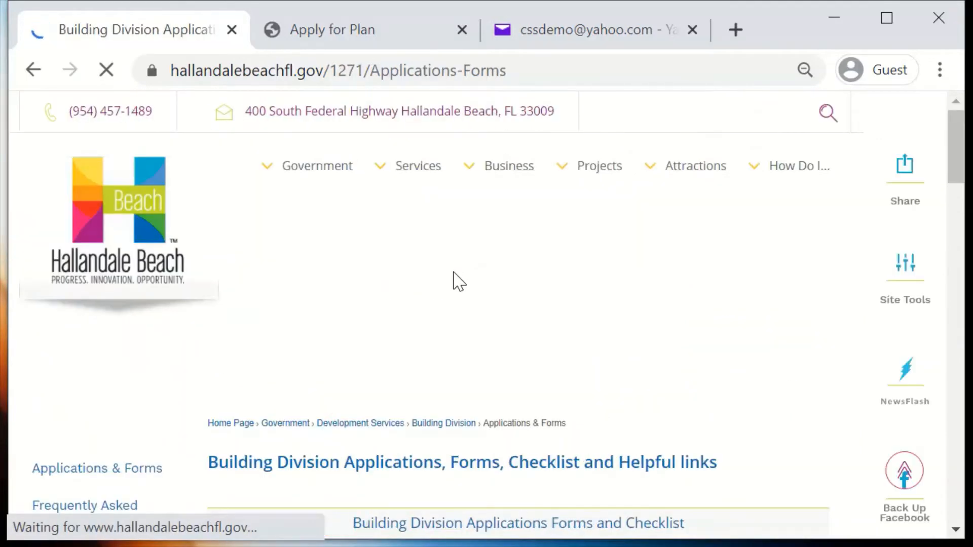
scroll(451, 284, down, 9)
scroll(421, 329, down, 2)
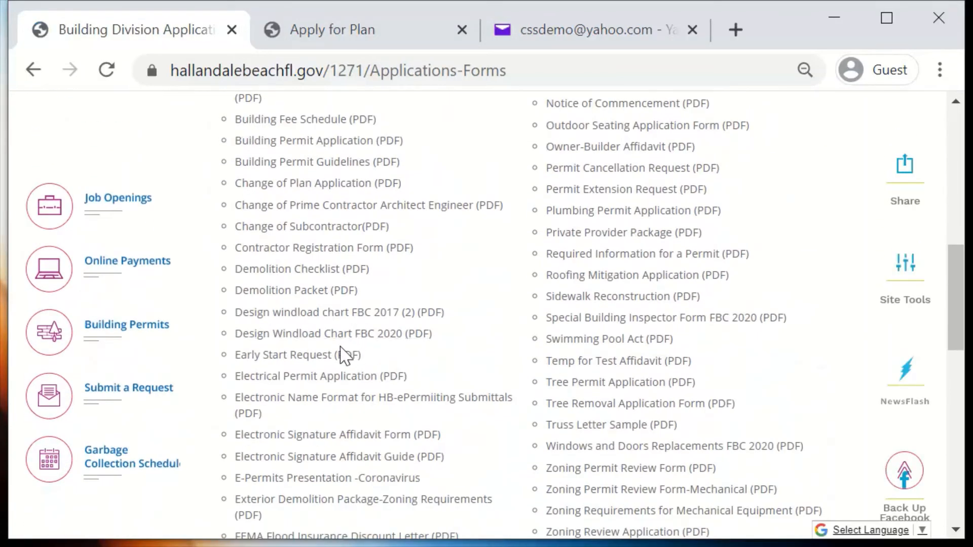
click(300, 406)
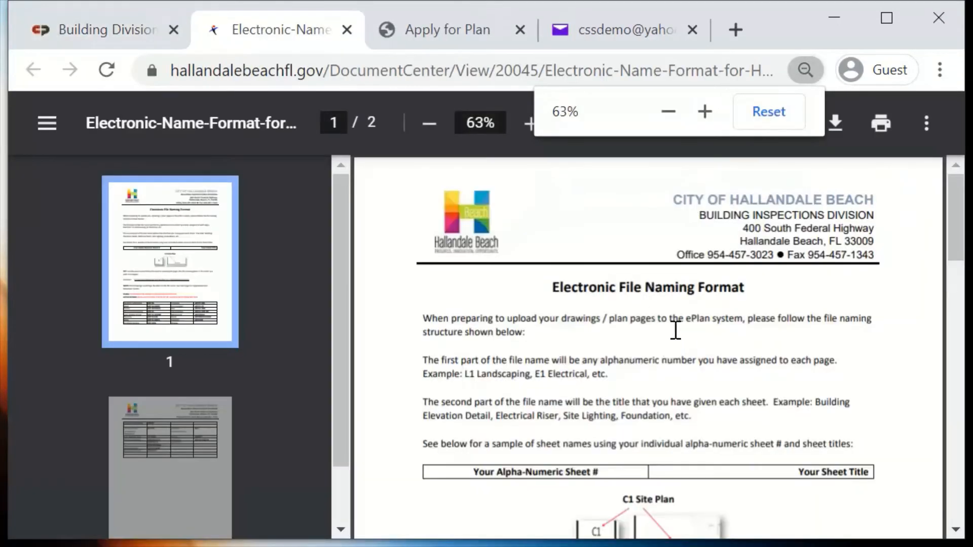
Examine the file naming rules for drawings and the naming codes for applications and documents on both pages of the PDF
scroll(724, 342, down, 5)
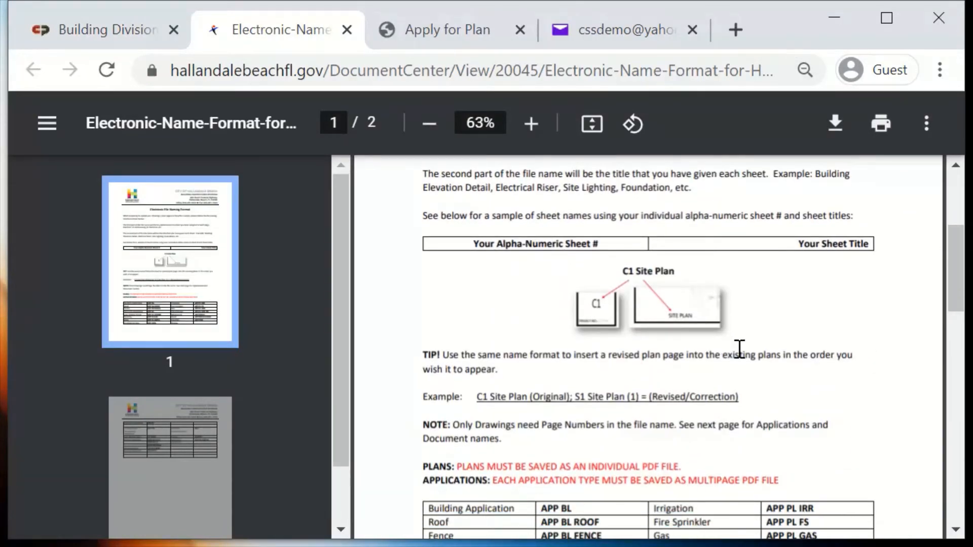
scroll(697, 314, down, 2)
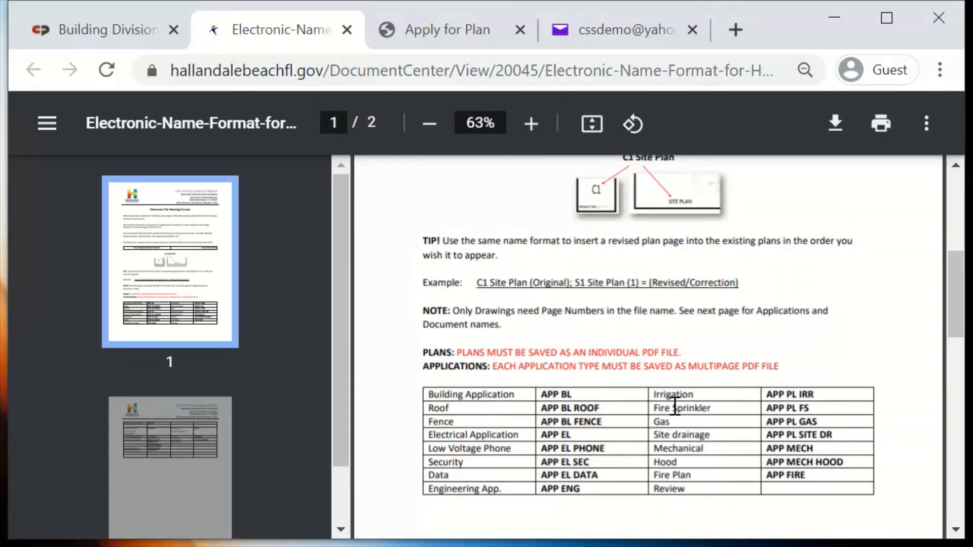
scroll(669, 405, down, 5)
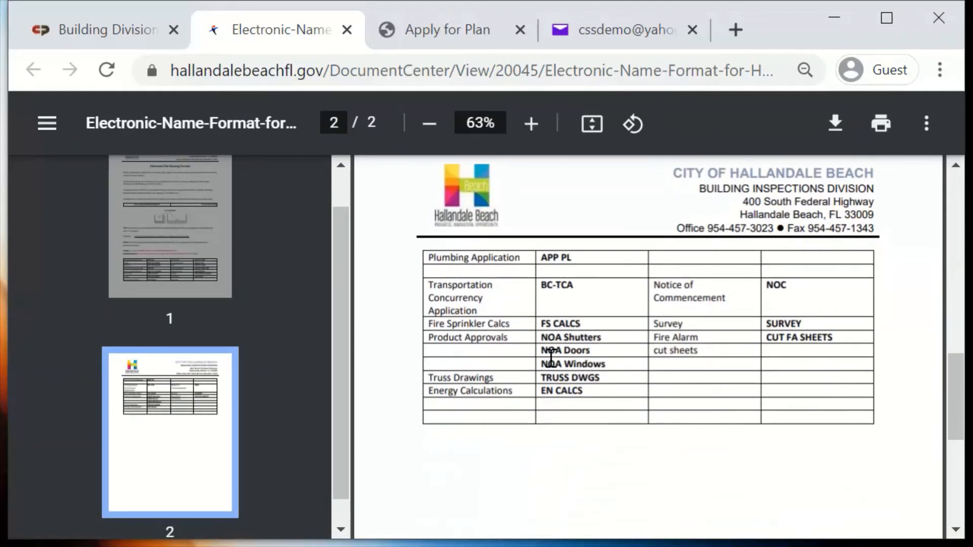
scroll(532, 349, up, 5)
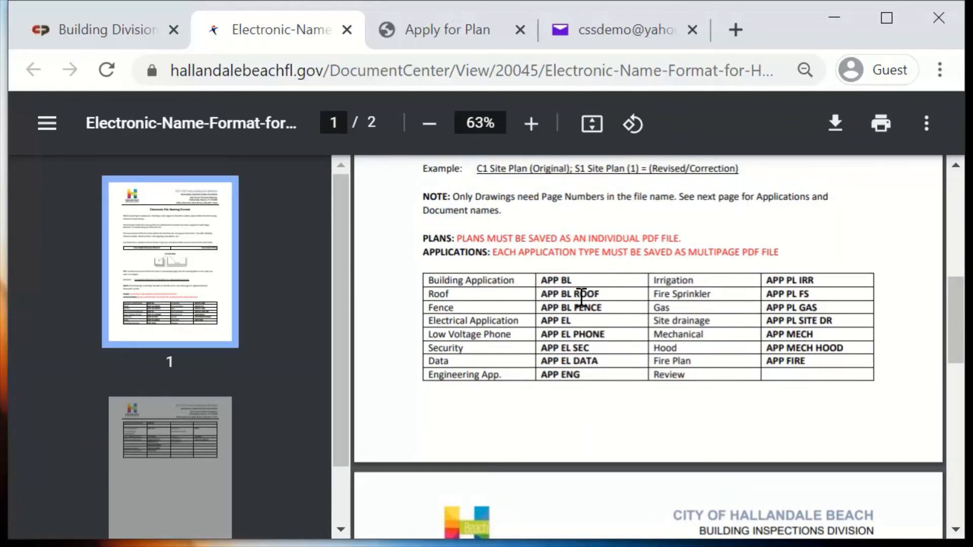
scroll(579, 350, down, 8)
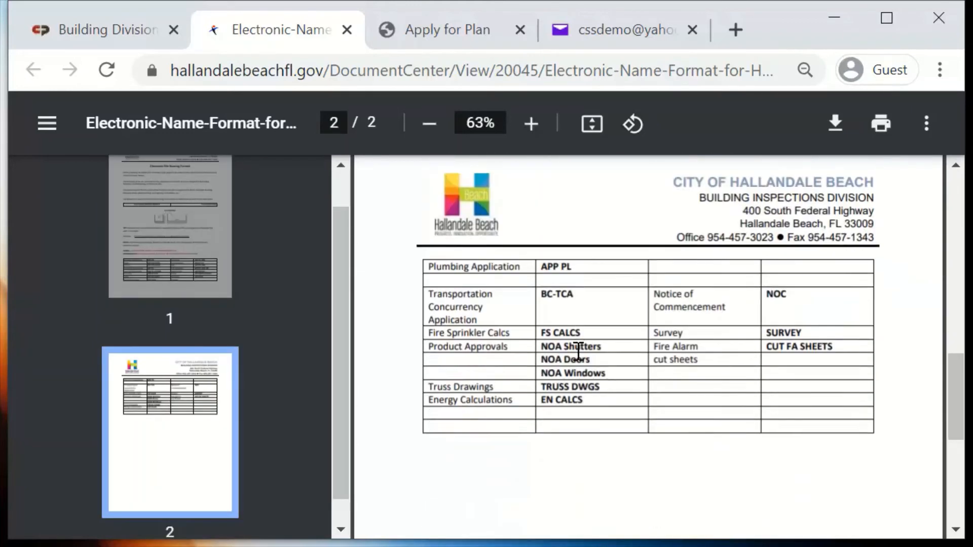
scroll(560, 330, up, 2)
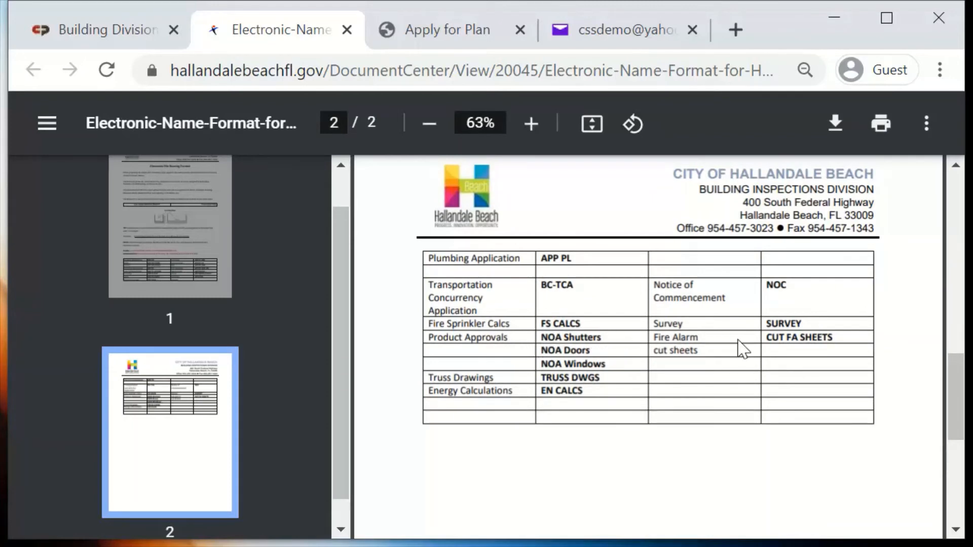
scroll(740, 348, up, 10)
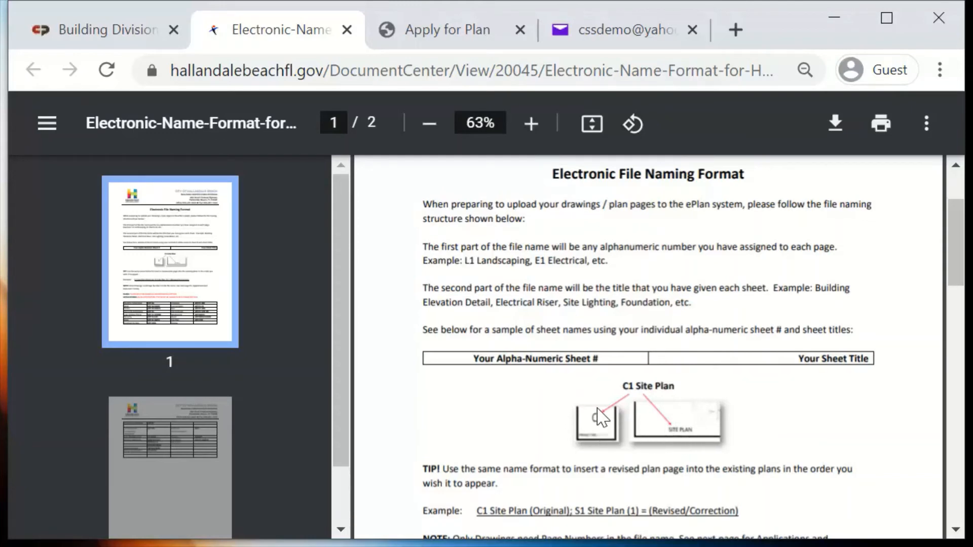
scroll(603, 418, down, 2)
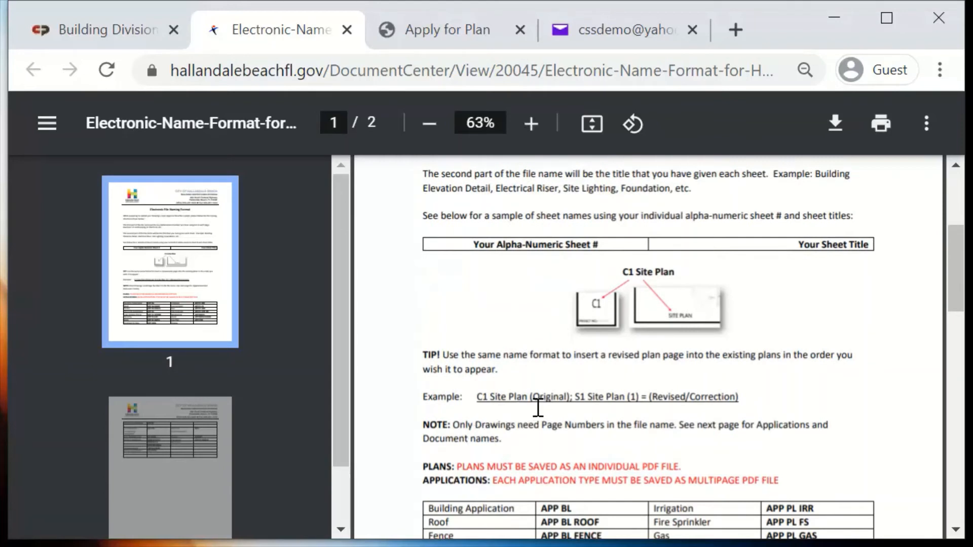
Return to the permit application and attach App PL.pdf as the required Application document
click(392, 21)
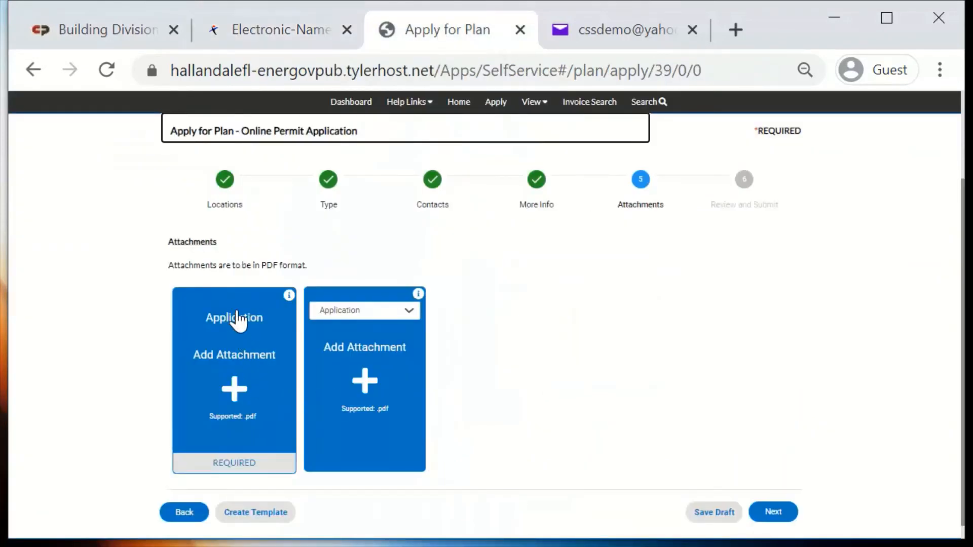
click(235, 393)
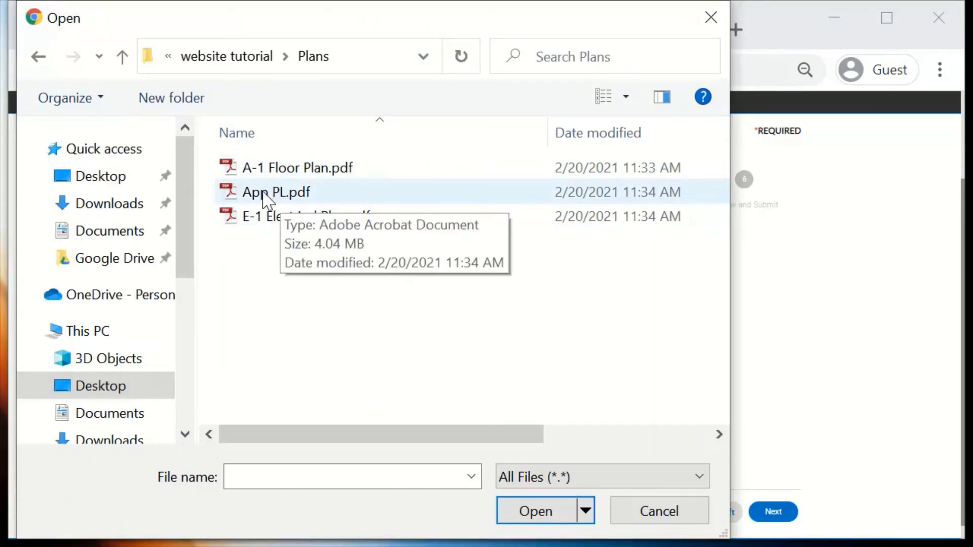
click(282, 192)
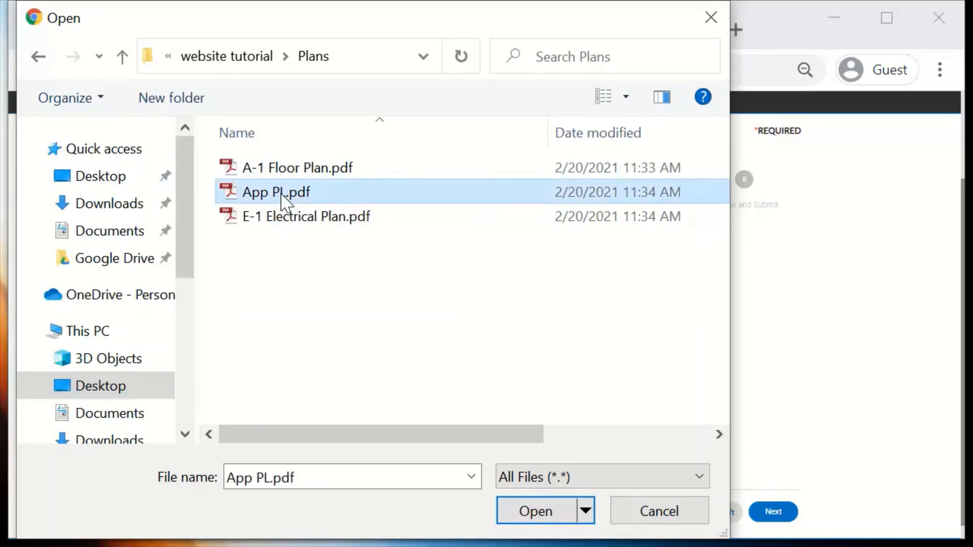
click(543, 514)
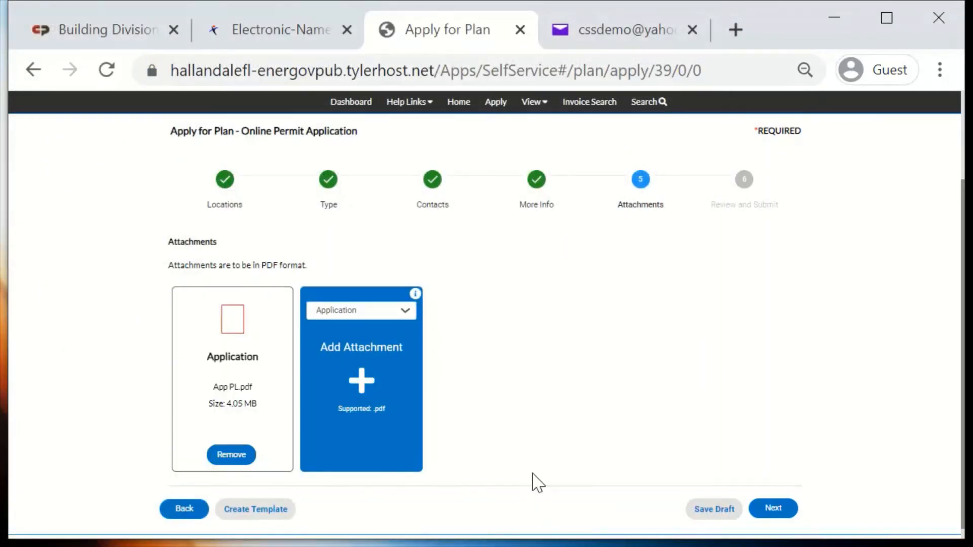
Attach A-1 Floor Plan.pdf and E-1 Electrical Plan.pdf together as Drawings, and continue to the review stage
click(391, 314)
click(379, 336)
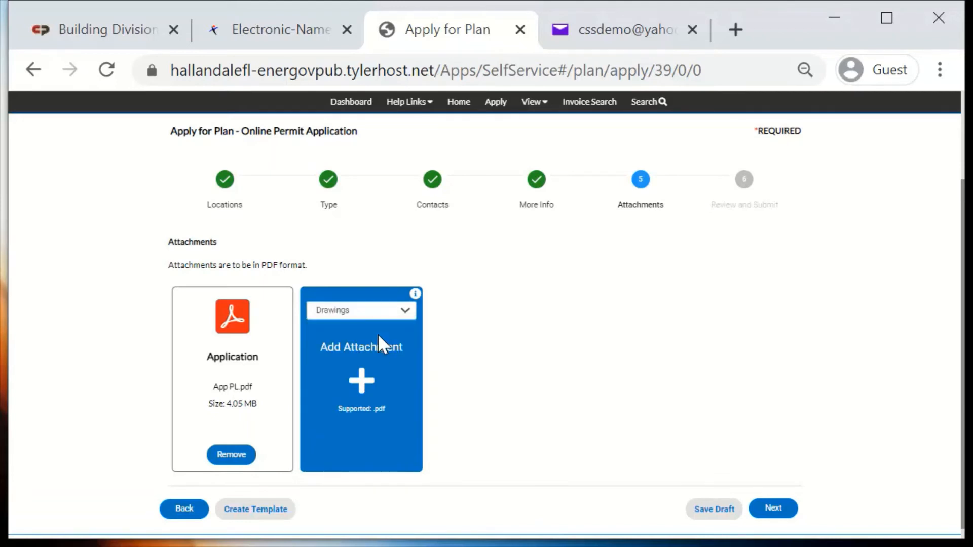
click(362, 385)
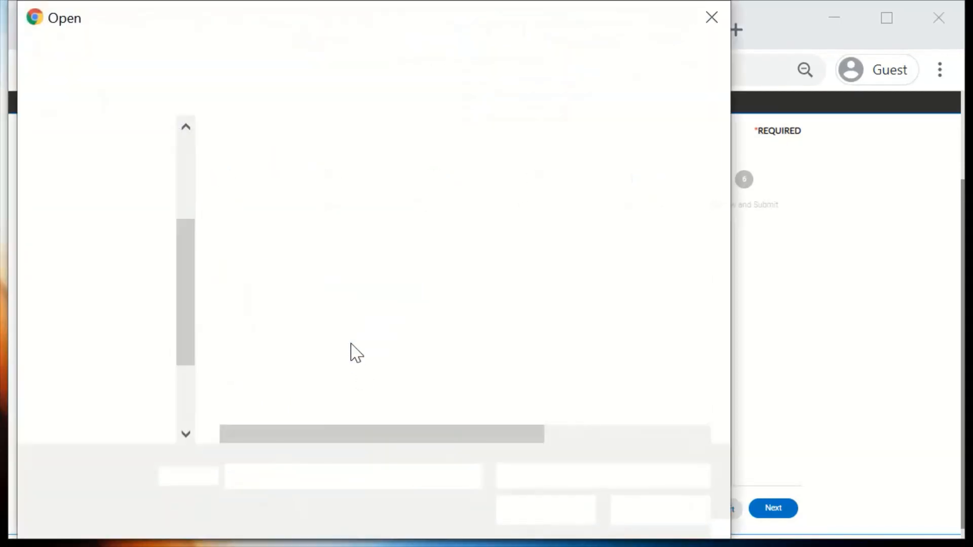
click(345, 224)
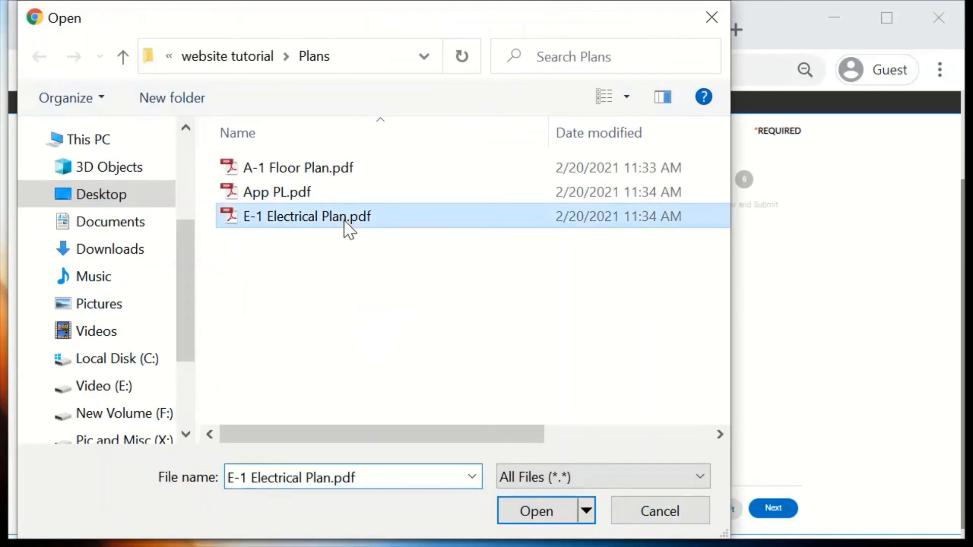
ctrl+click(315, 167)
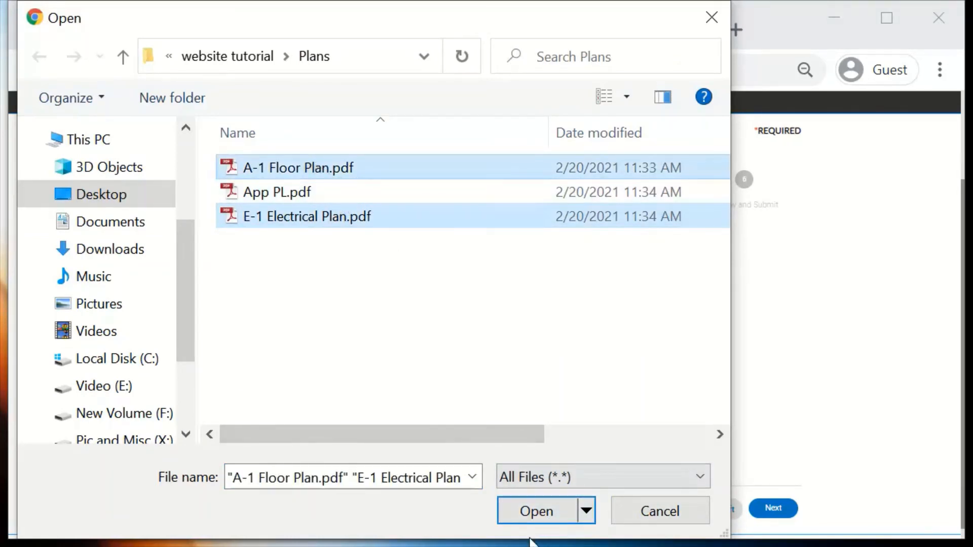
click(534, 512)
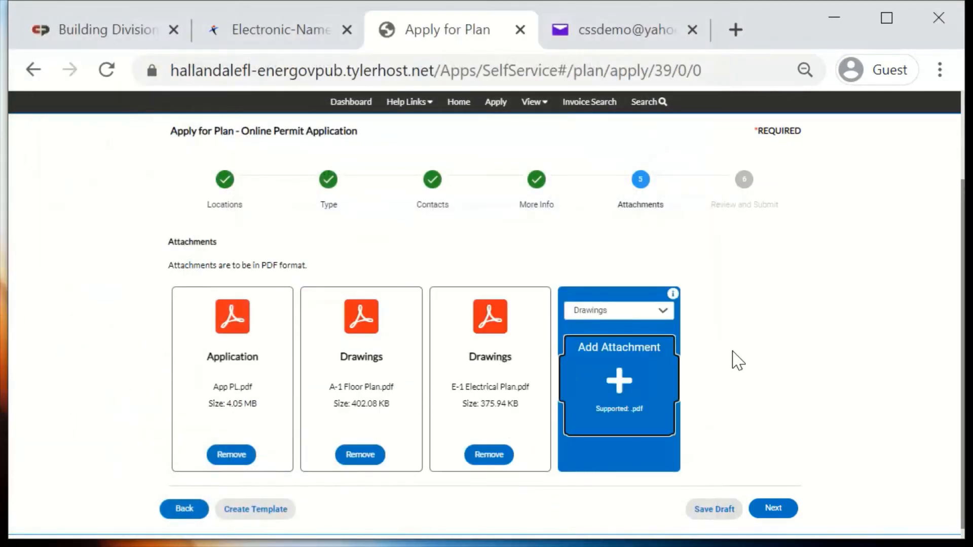
scroll(548, 372, down, 1)
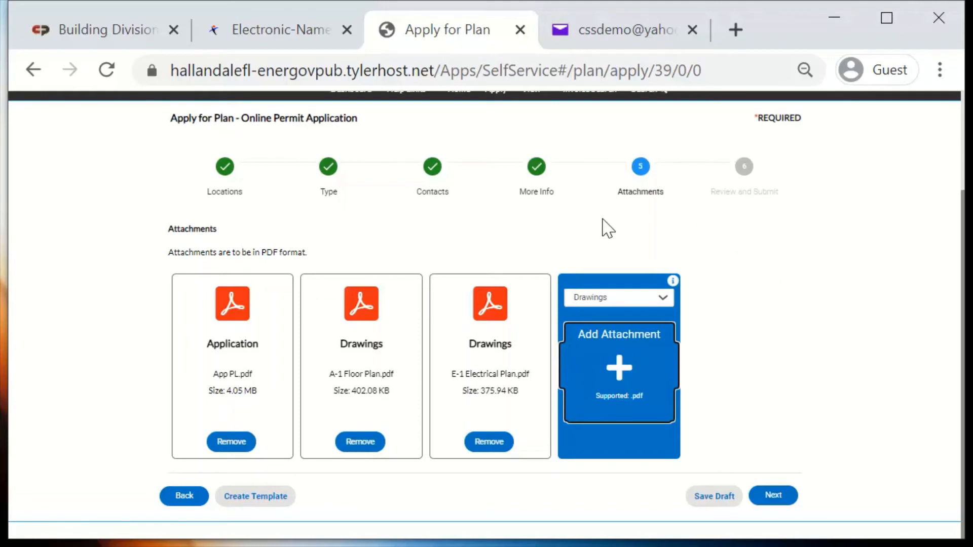
click(787, 499)
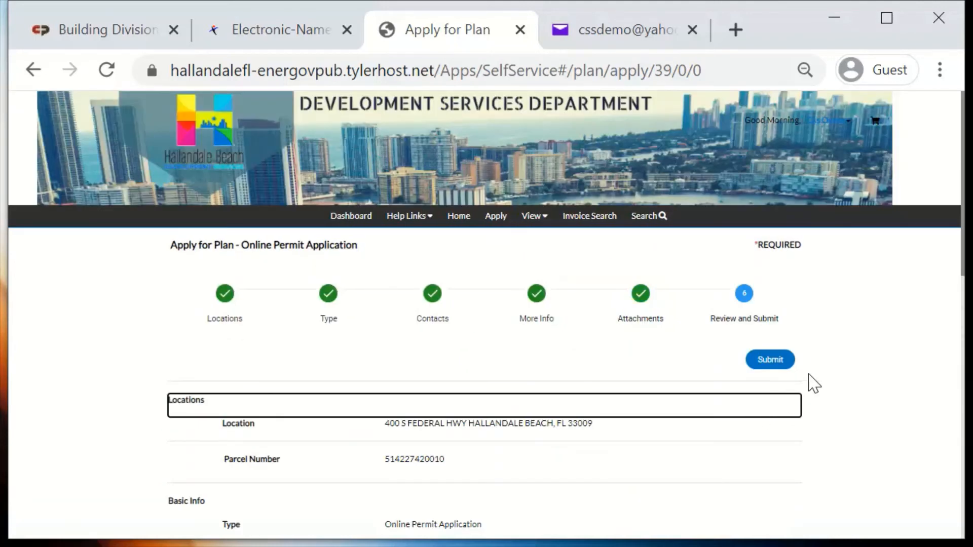
Review the application's location, basic info, contact, estimated fees, additional info and attachments, and submit it
scroll(661, 369, down, 4)
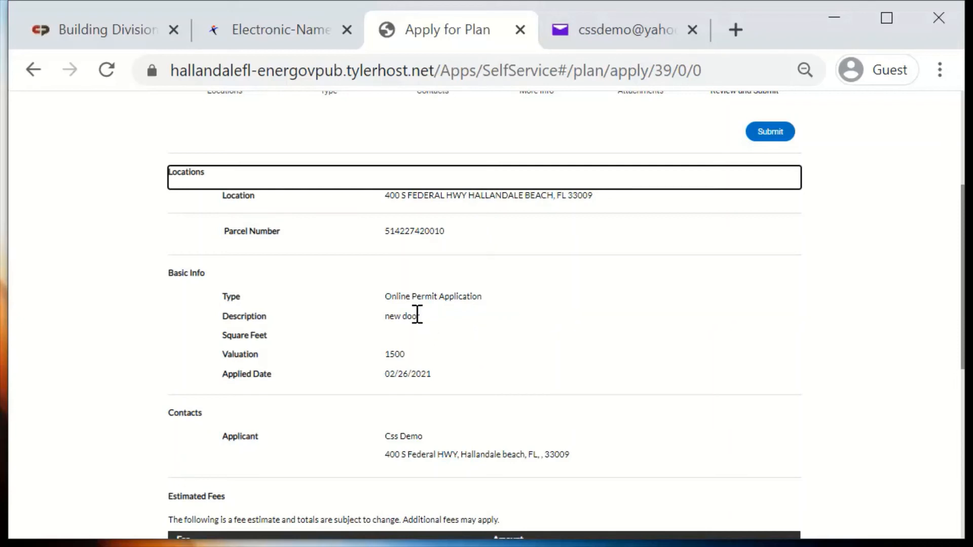
scroll(398, 373, down, 4)
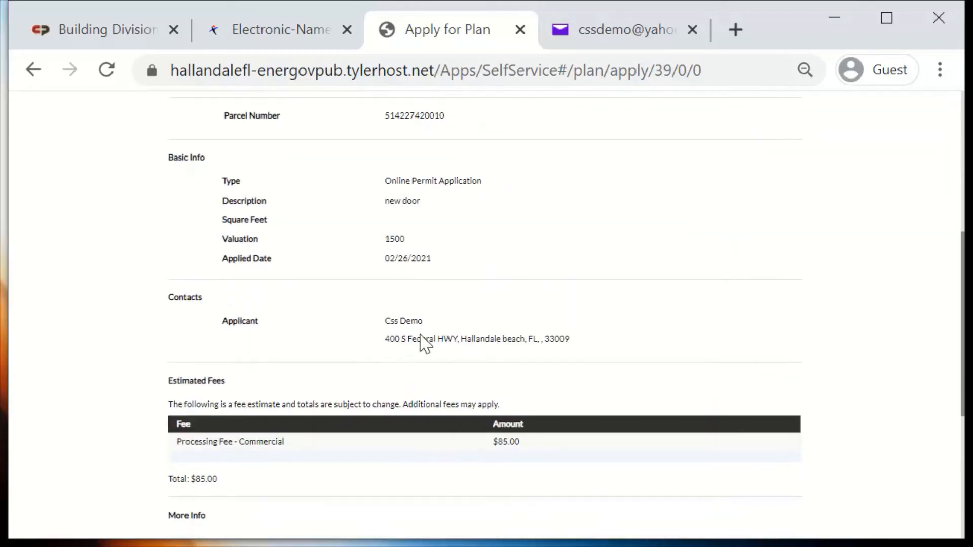
scroll(425, 343, down, 1)
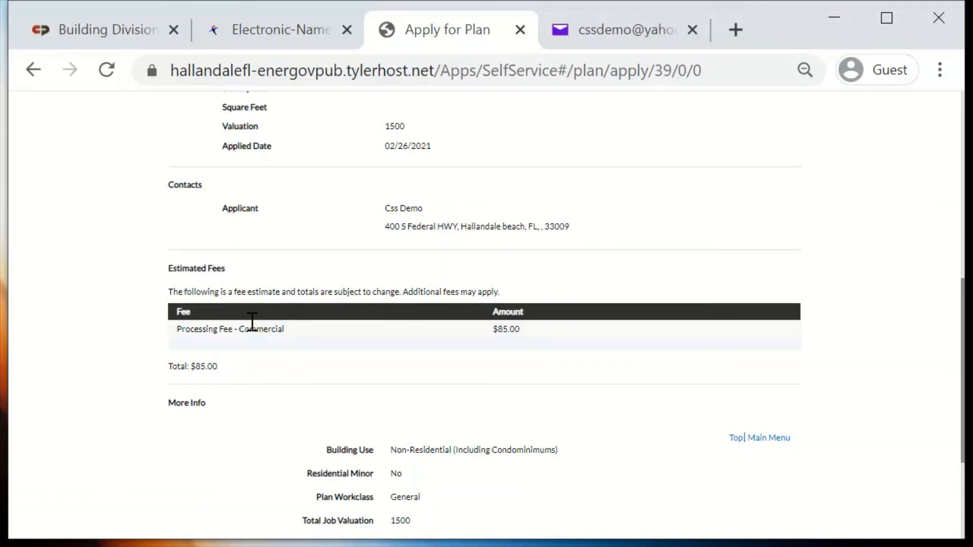
scroll(504, 348, down, 3)
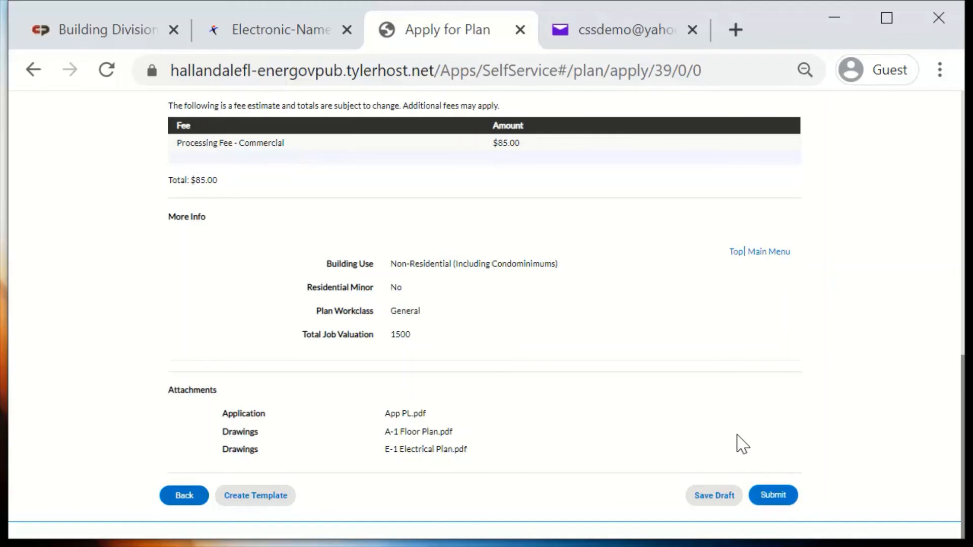
click(774, 497)
scroll(545, 353, down, 10)
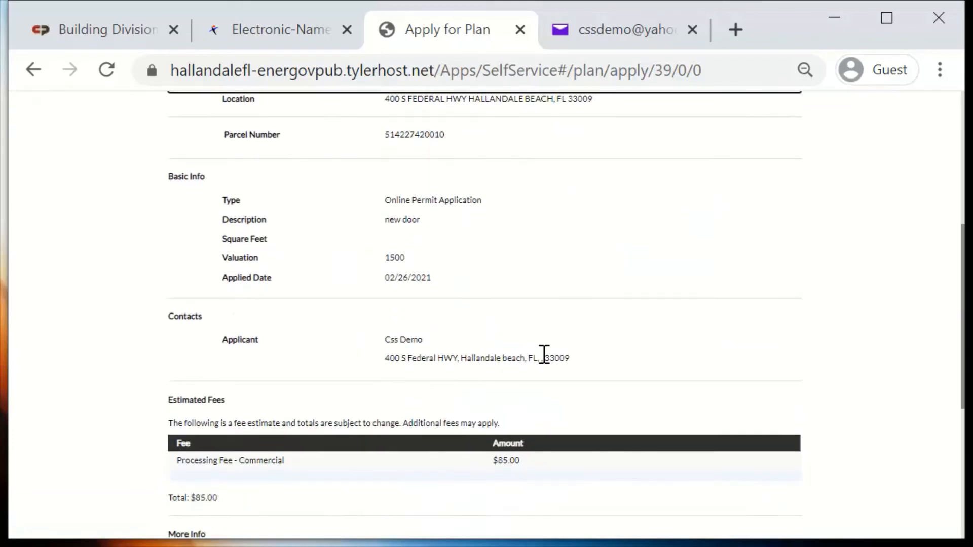
click(772, 497)
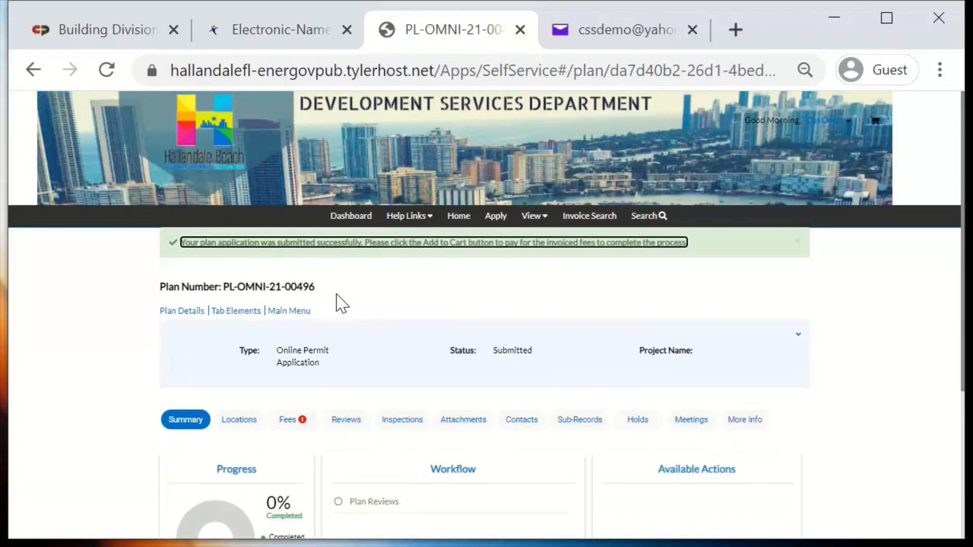
Highlight the submitted application's plan number and check the progress, workflow and unpaid fees in its summary
drag(160, 288, 332, 303)
click(545, 305)
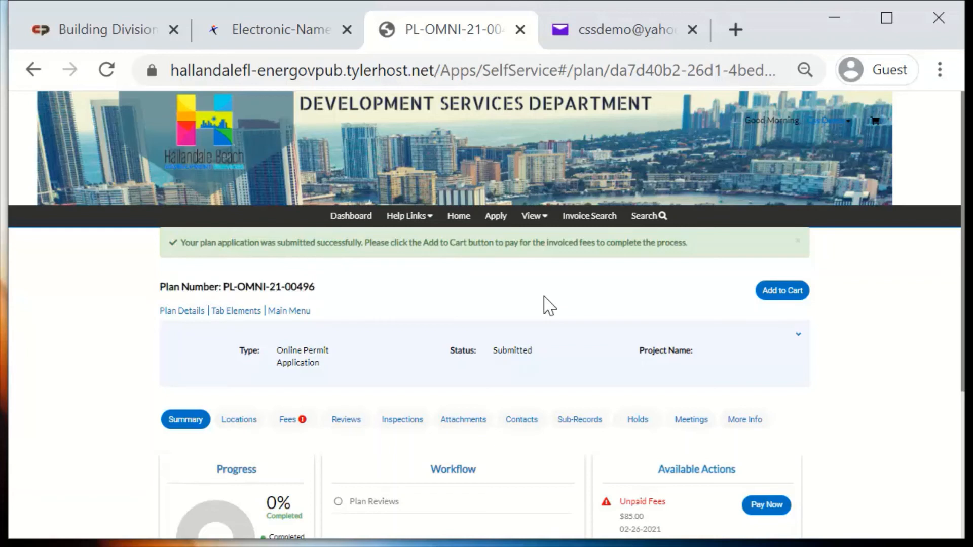
click(336, 287)
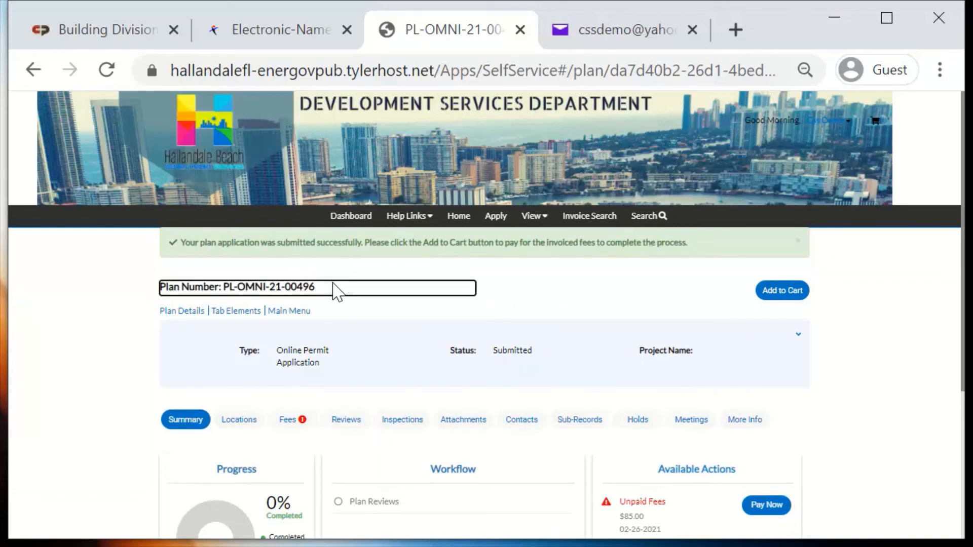
drag(334, 289, 174, 306)
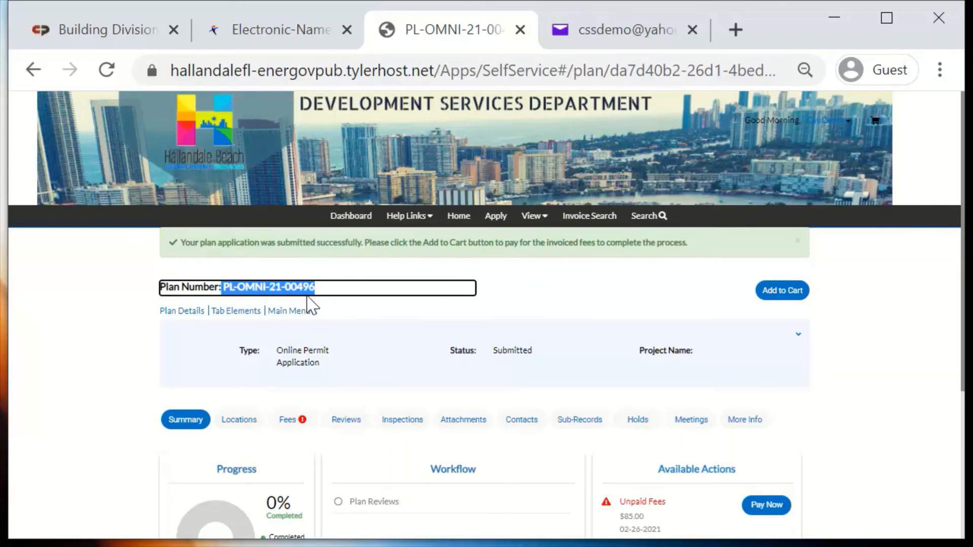
scroll(596, 335, down, 4)
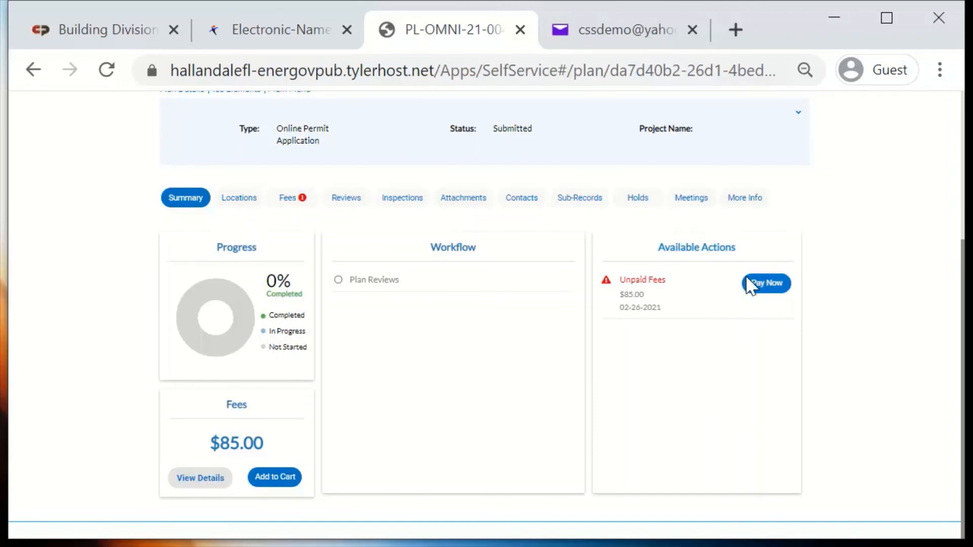
Open the invoice for the plan's unpaid fees, review its details and primary fees, and return to the plan without paying
click(760, 290)
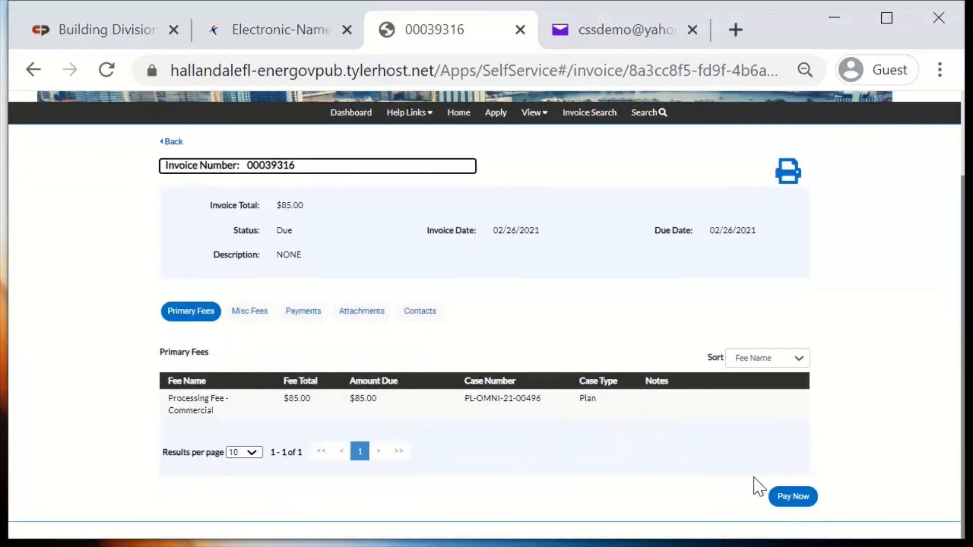
scroll(719, 491, up, 2)
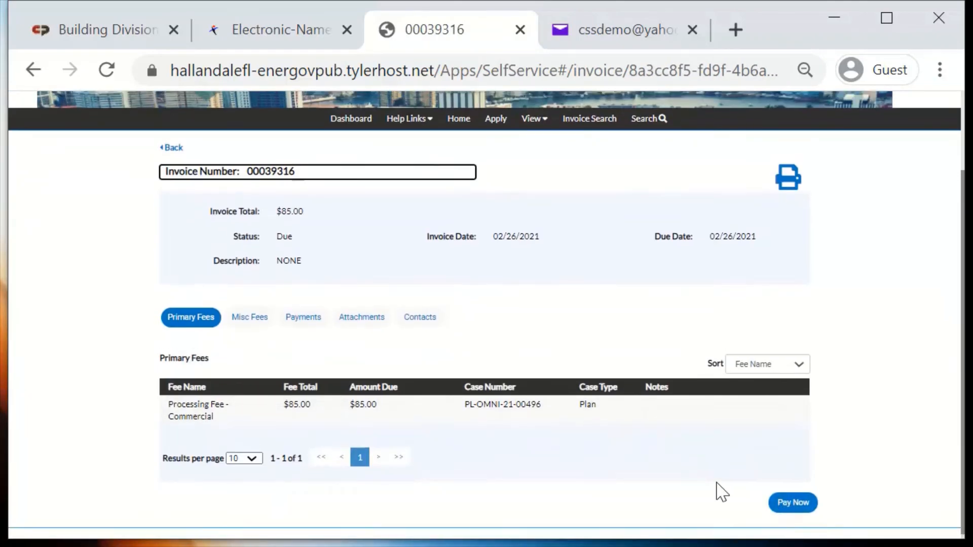
click(172, 245)
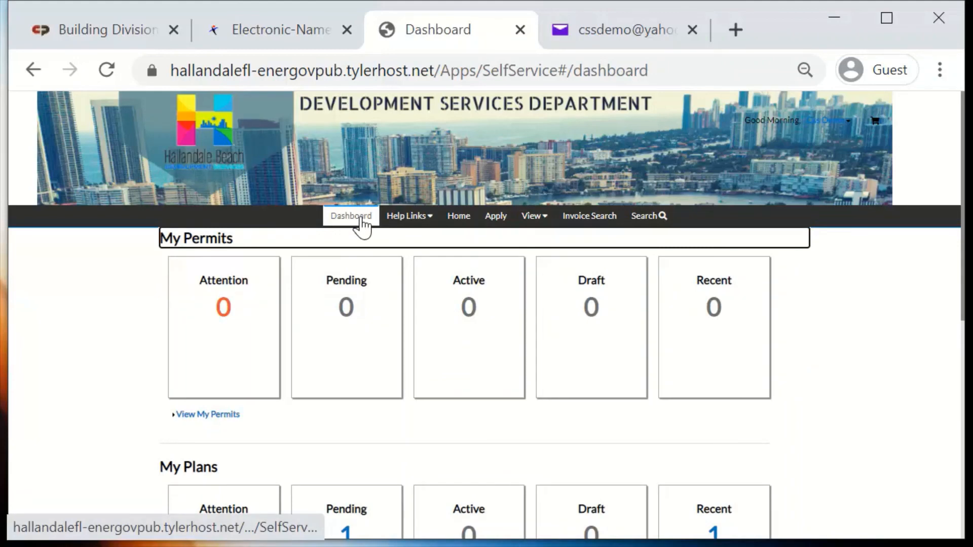
scroll(218, 385, down, 4)
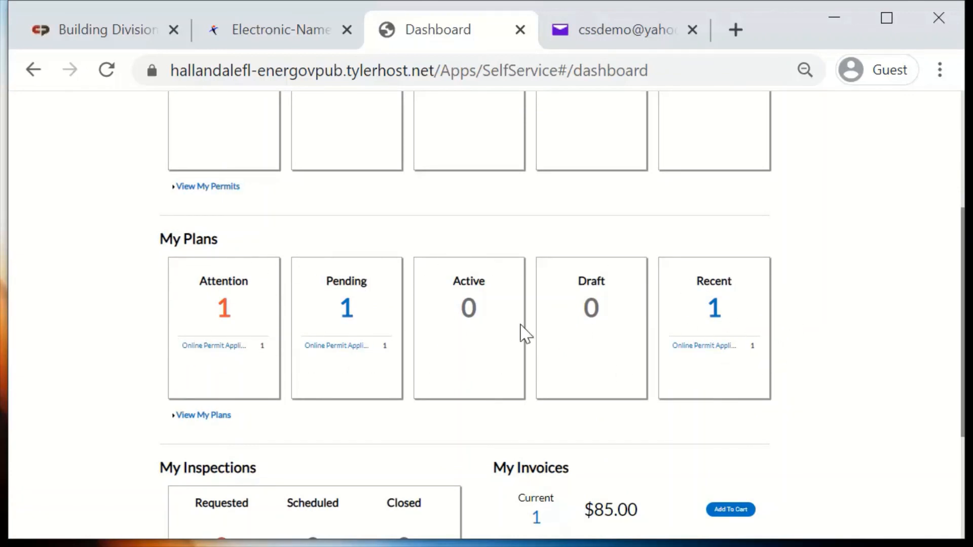
click(318, 349)
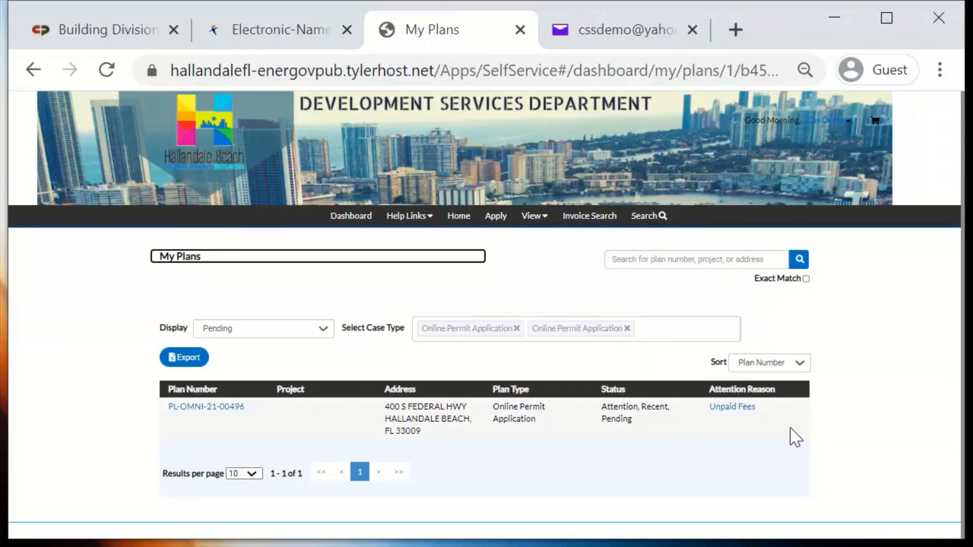
click(234, 409)
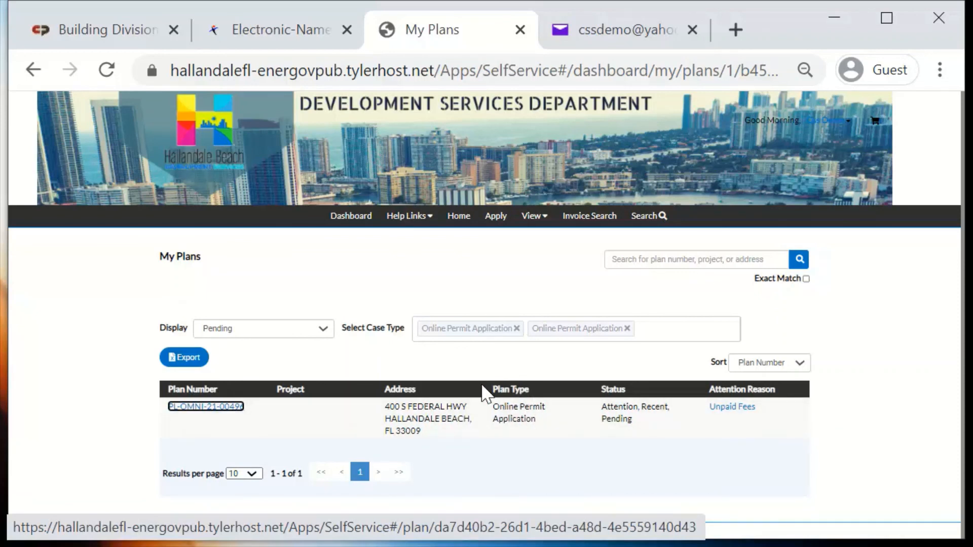
click(222, 415)
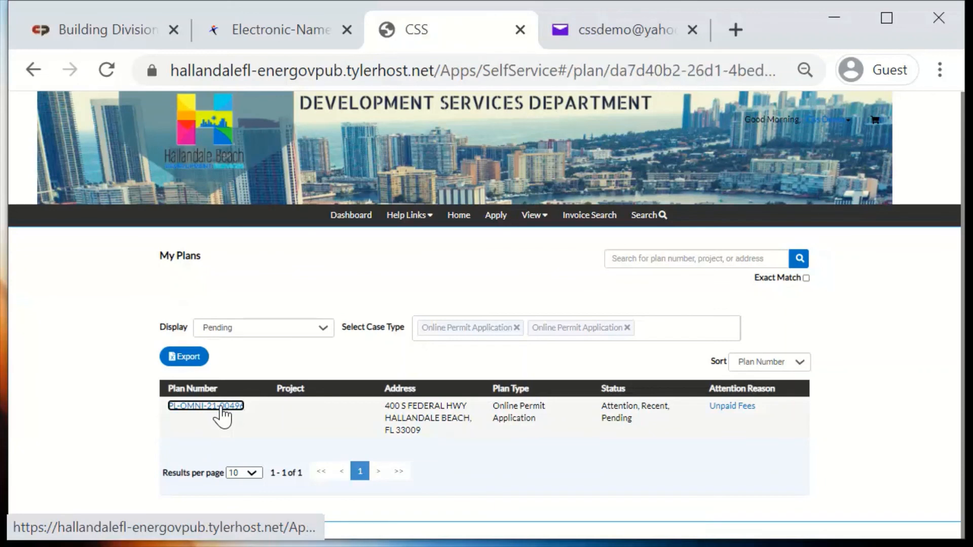